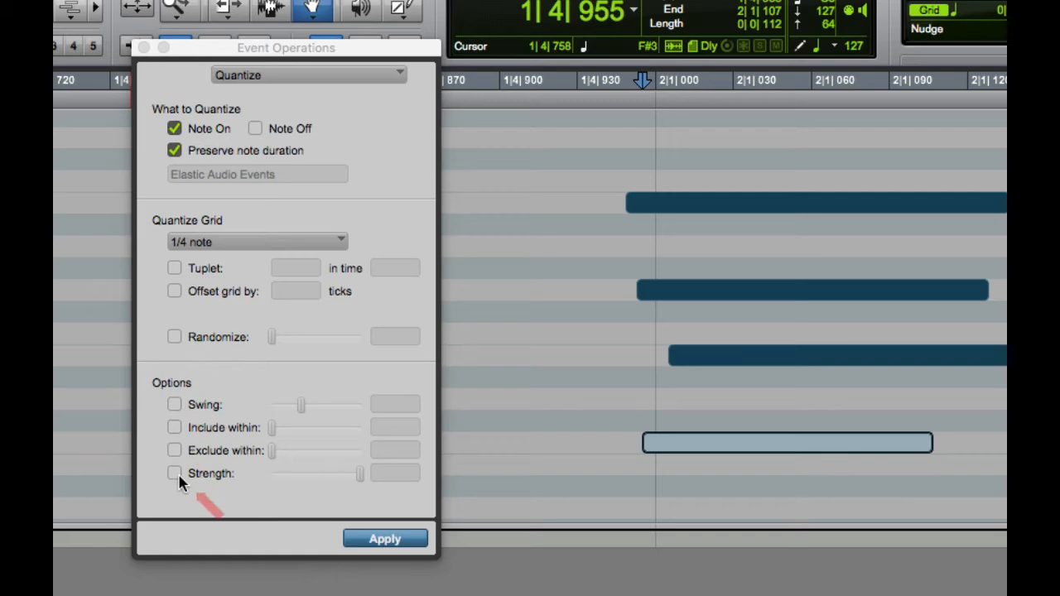
Select all four piano notes and quantize their starts to the 1/4 note grid with note duration preserved.
left_click(551, 434)
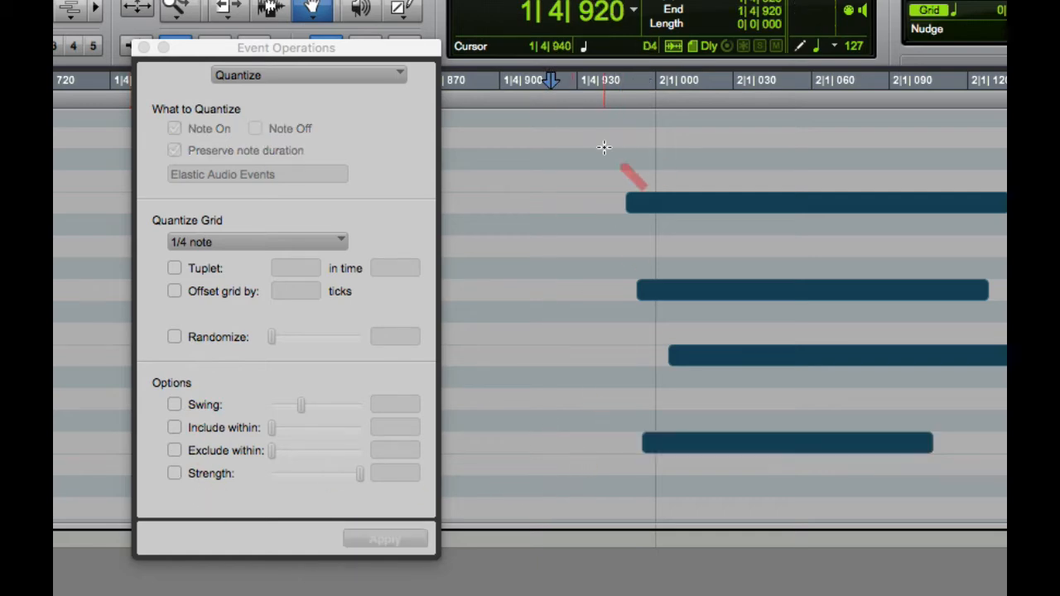
left_click_drag(604, 147, 1059, 486)
left_click_drag(867, 378, 868, 378)
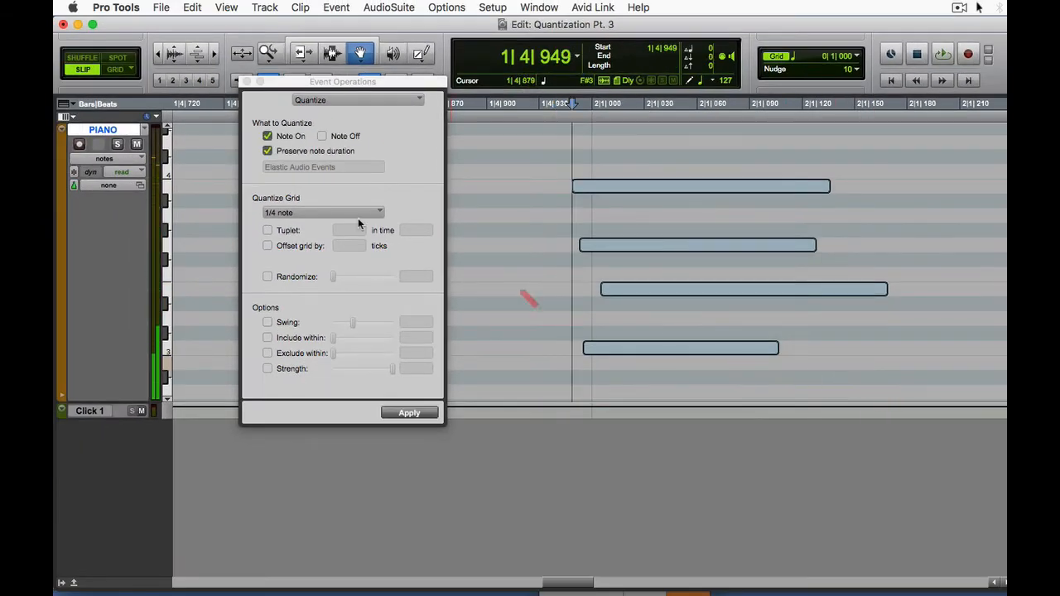
left_click(408, 415)
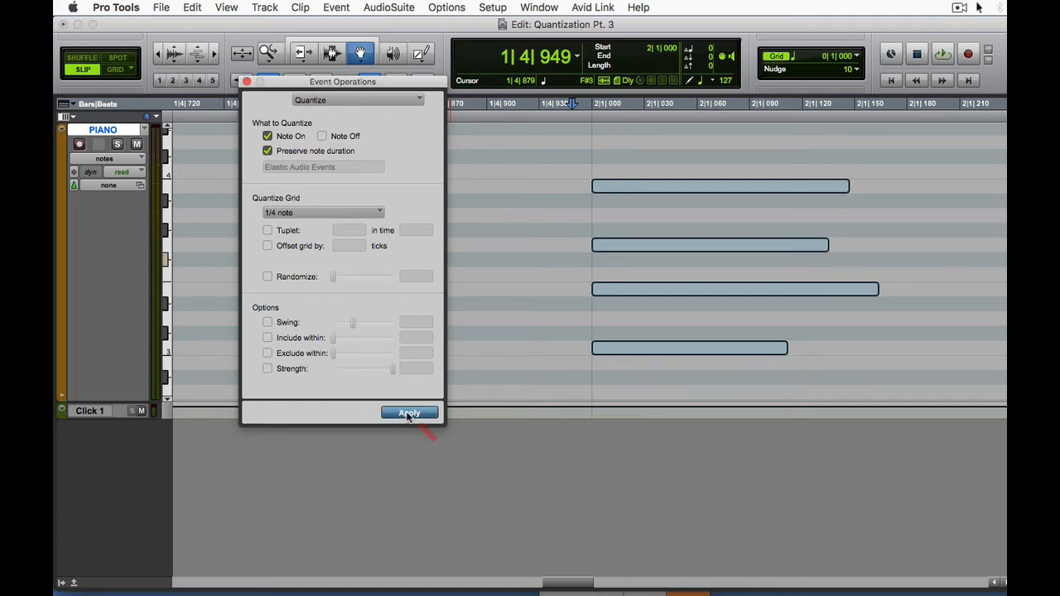
Switch the edit mode to Grid and place the edit cursor exactly on 2|1|000.
left_click(594, 115)
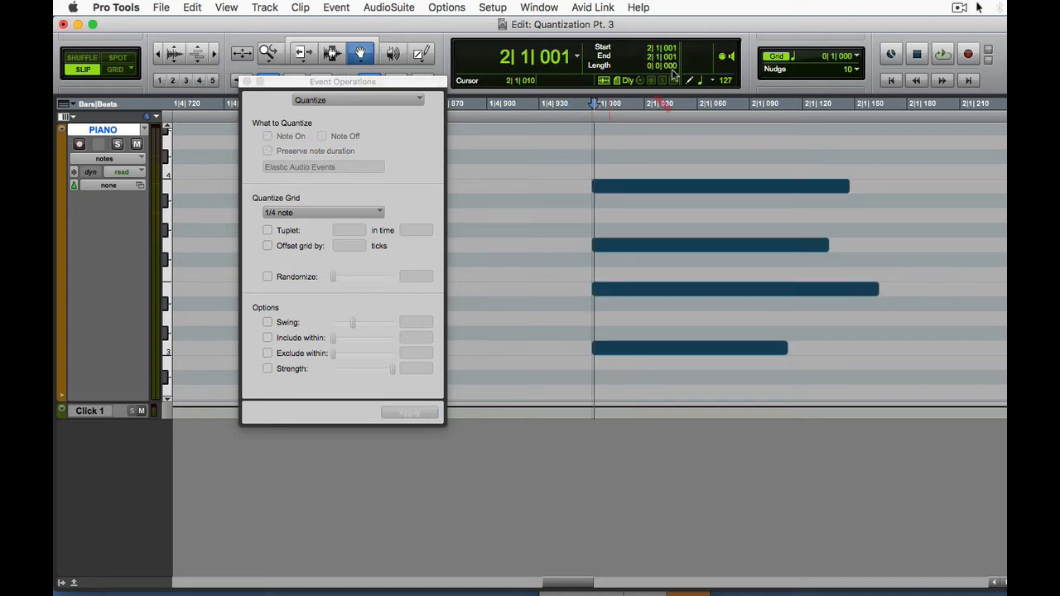
left_click(127, 70)
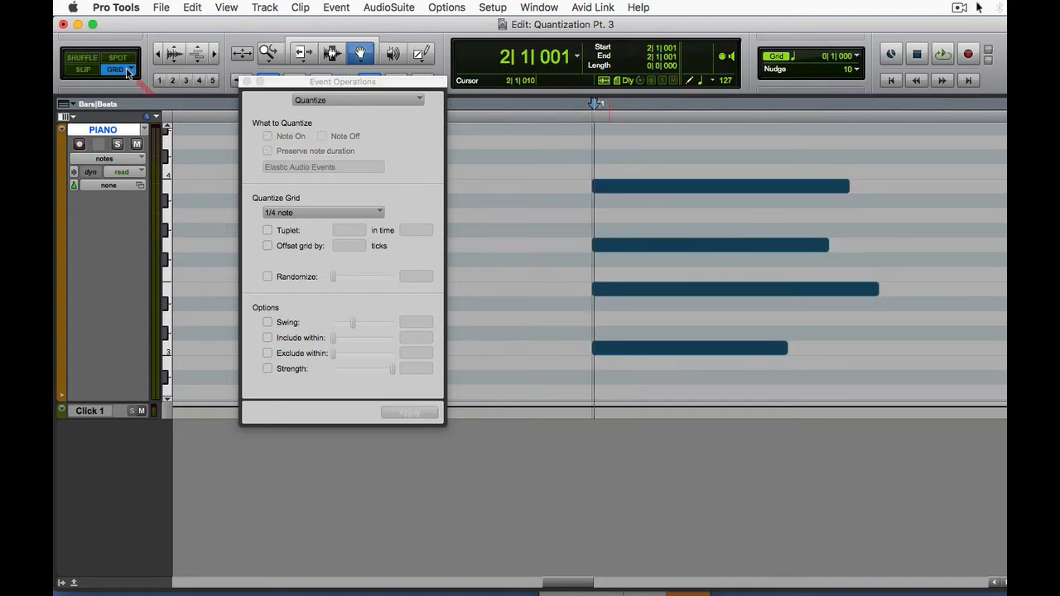
left_click(591, 122)
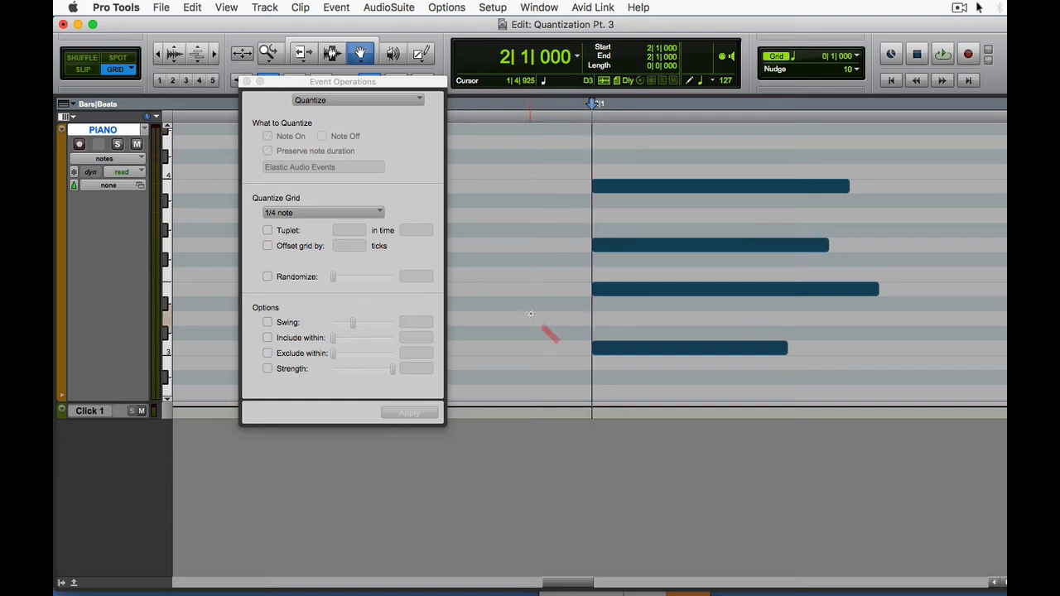
Undo the quantization and turn on the quantize grid offset with a value of -10 ticks.
key("super+z")
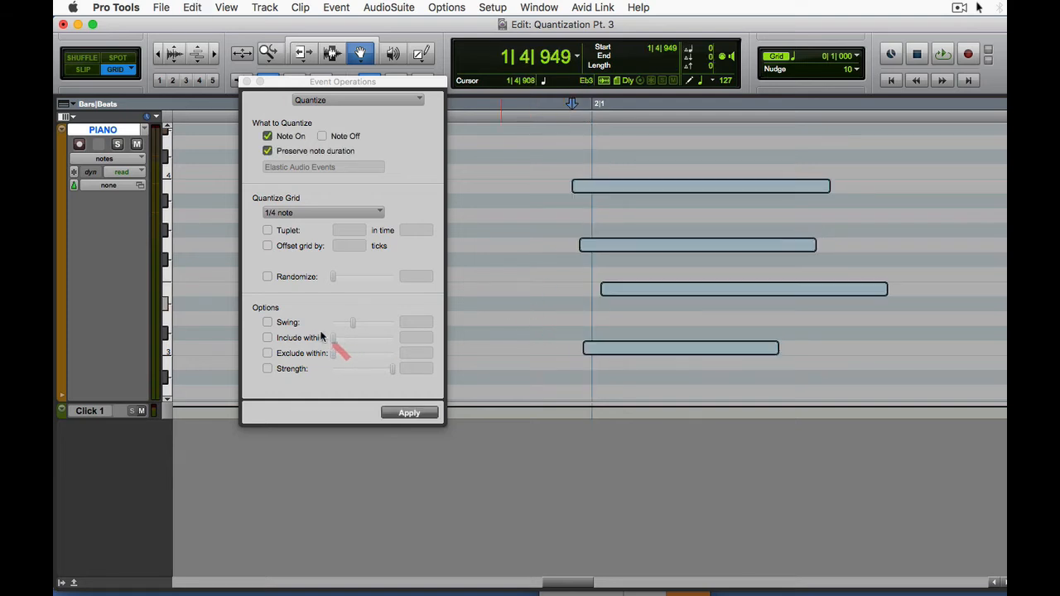
left_click(268, 247)
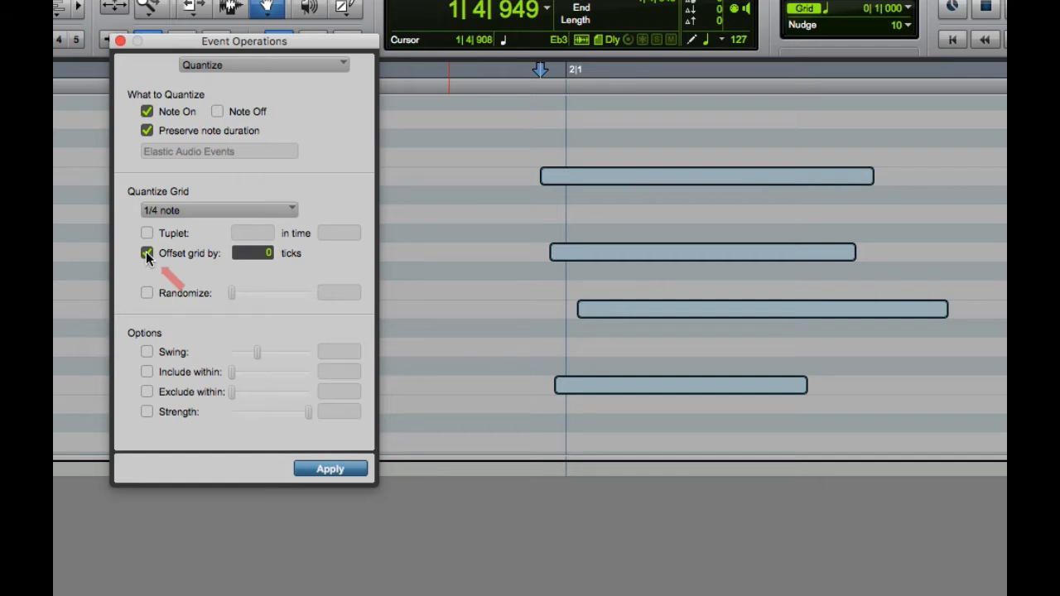
left_click(258, 254)
left_click(186, 273)
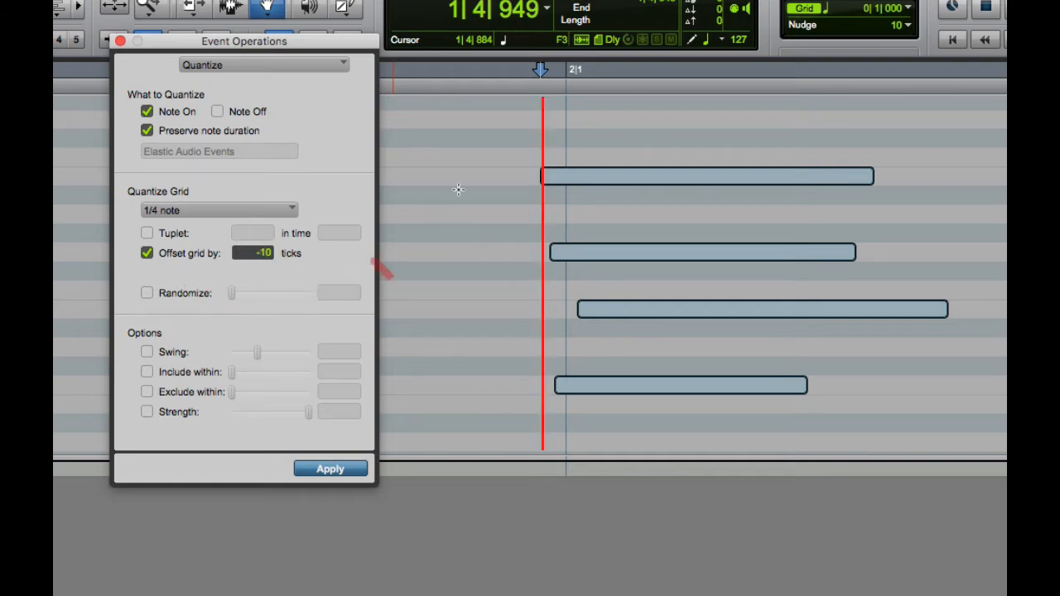
Place the cursor on 2|1|000, reselect the four notes and quantize them to the offset 1/4 note grid.
left_click(567, 100)
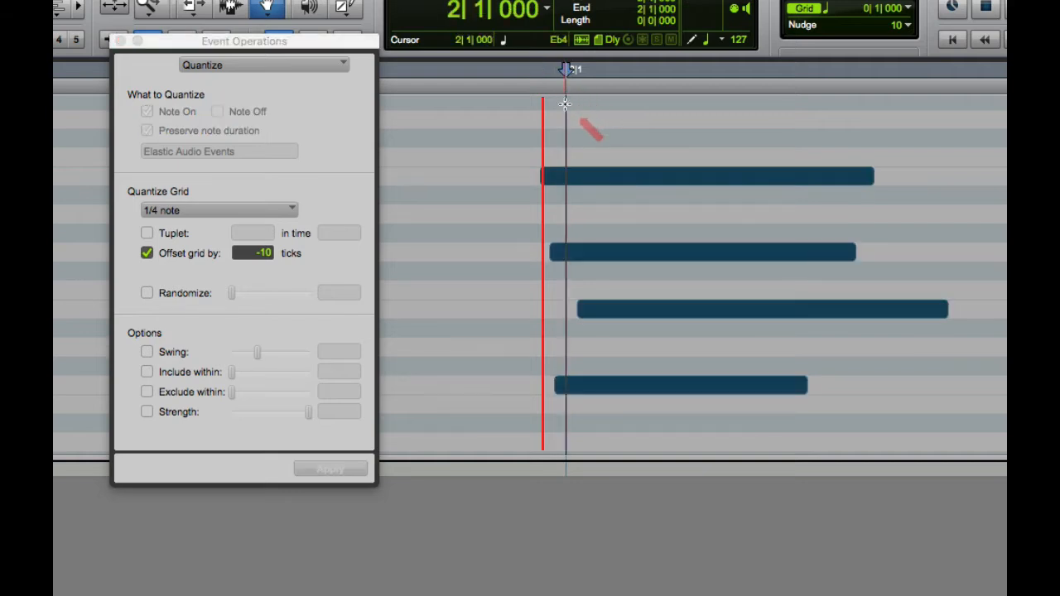
left_click_drag(507, 132, 887, 422)
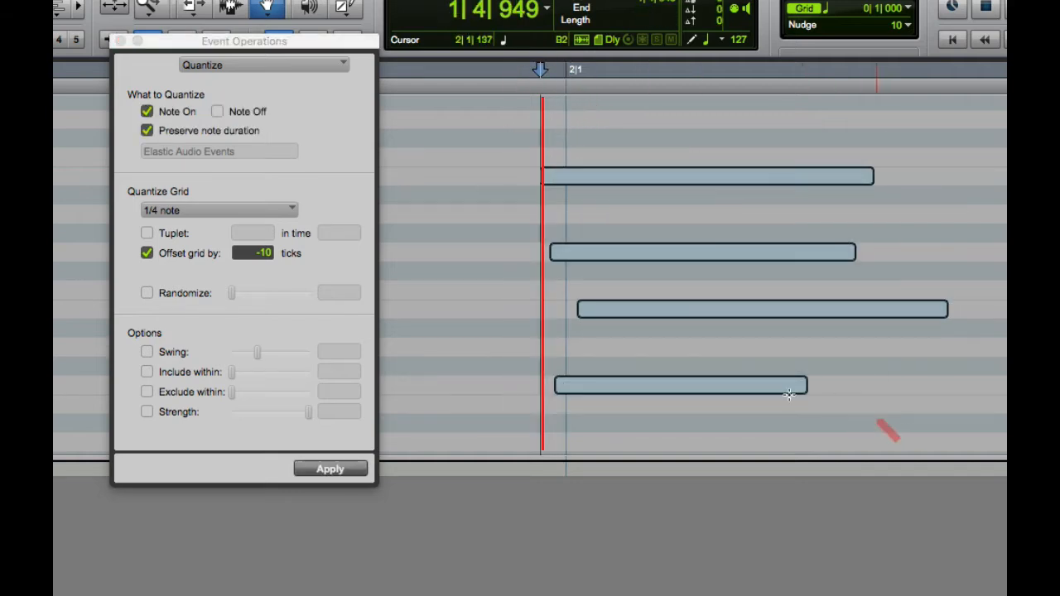
left_click(330, 468)
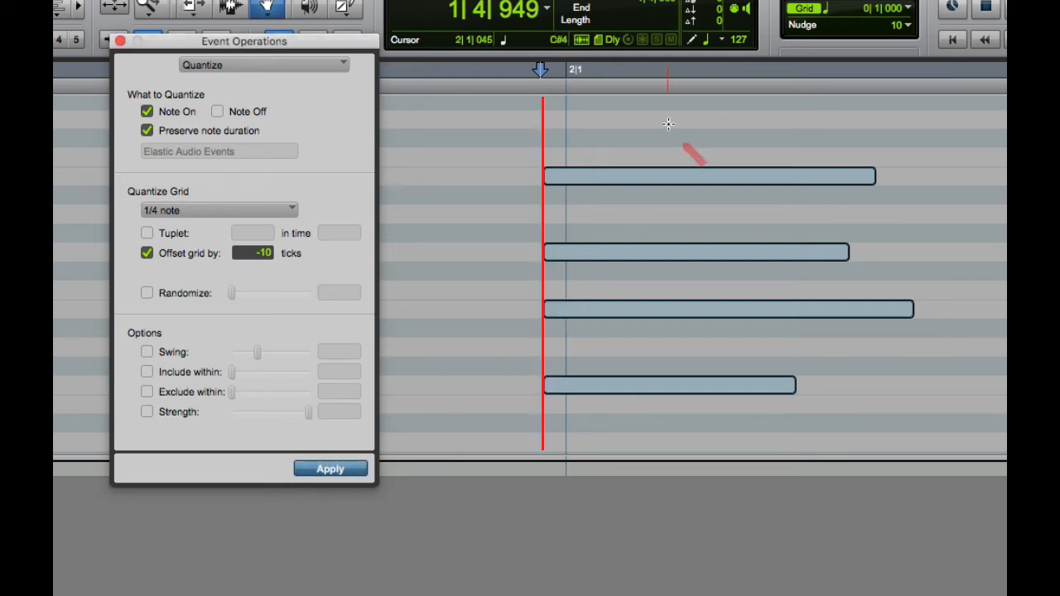
Undo the offset quantization of the notes and turn off the grid offset option.
left_click_drag(650, 141, 704, 411)
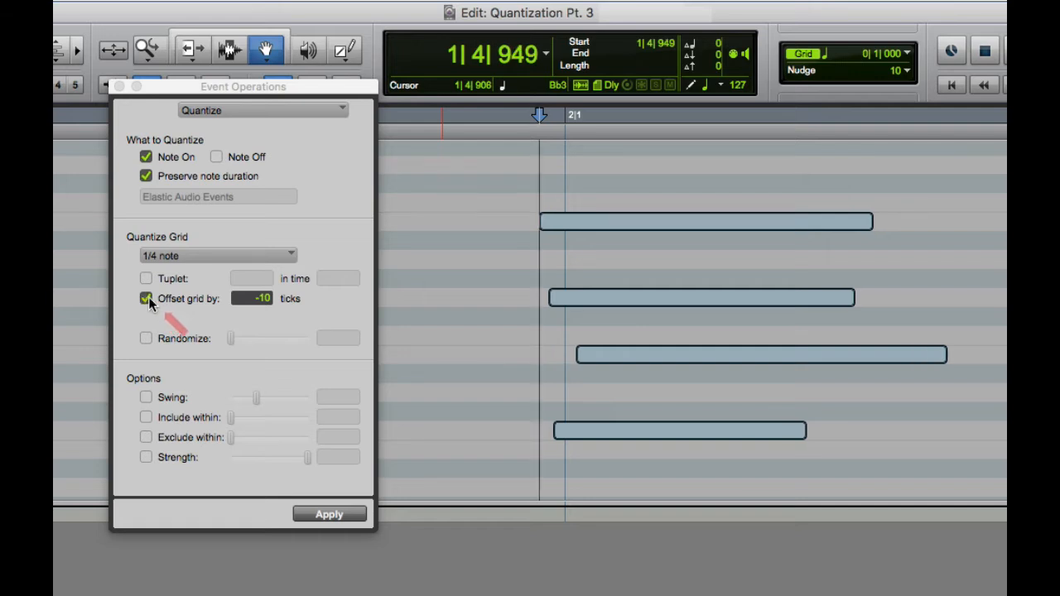
left_click(146, 299)
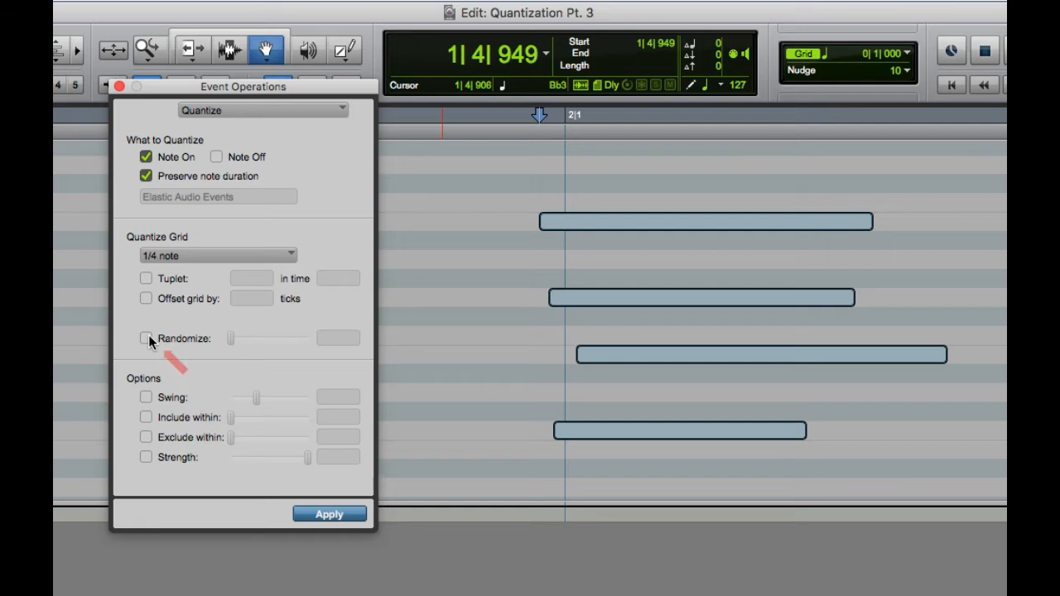
left_click(147, 339)
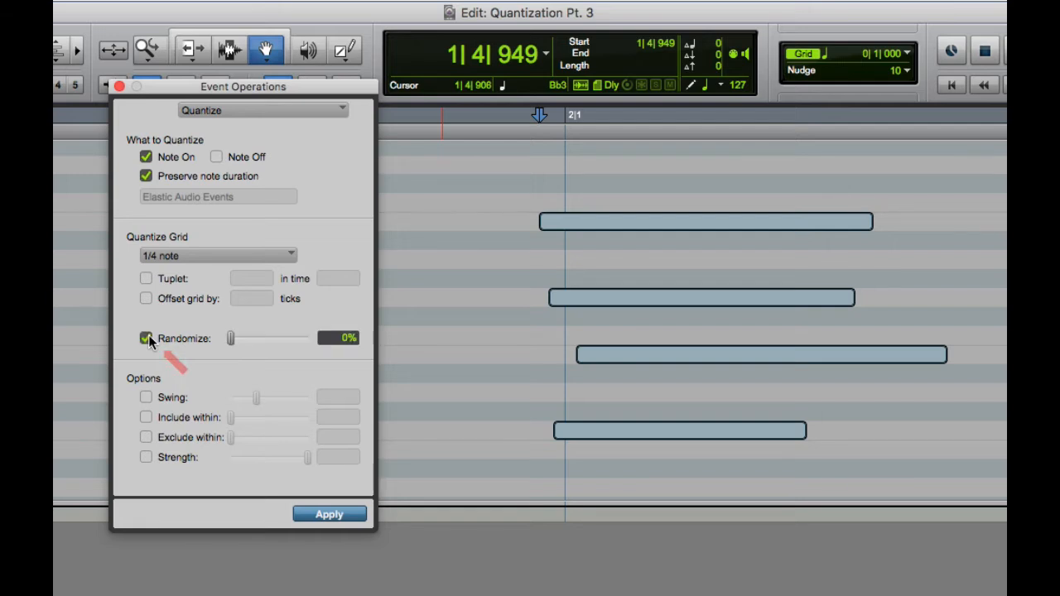
left_click(147, 339)
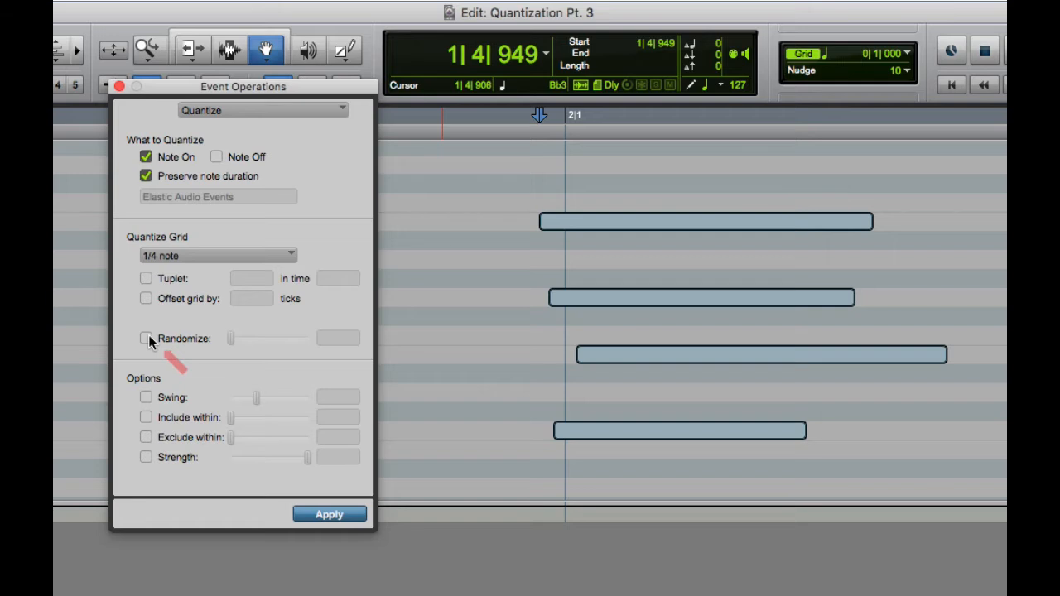
left_click(146, 338)
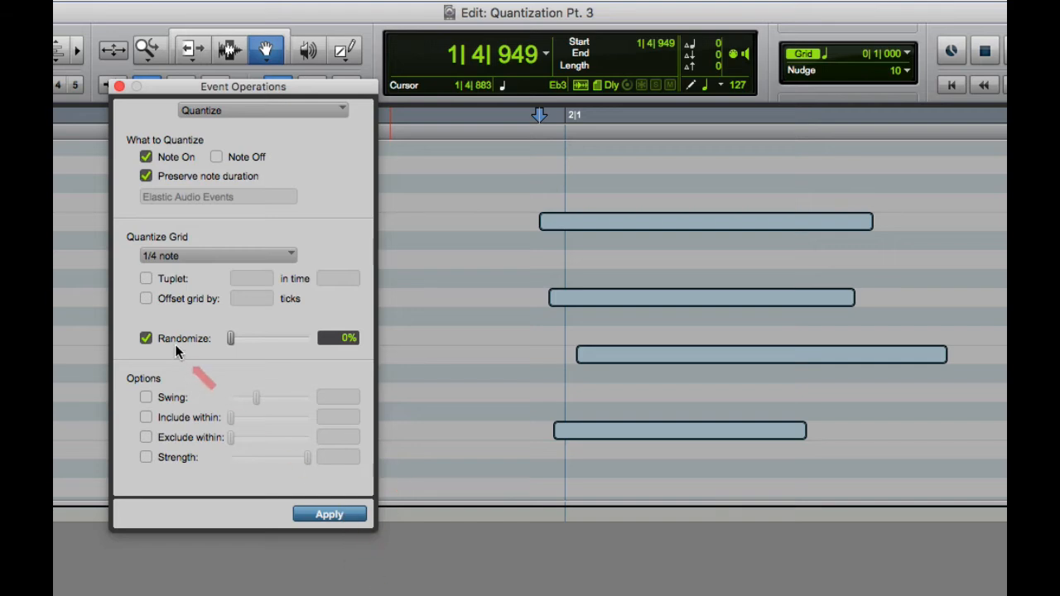
left_click(147, 339)
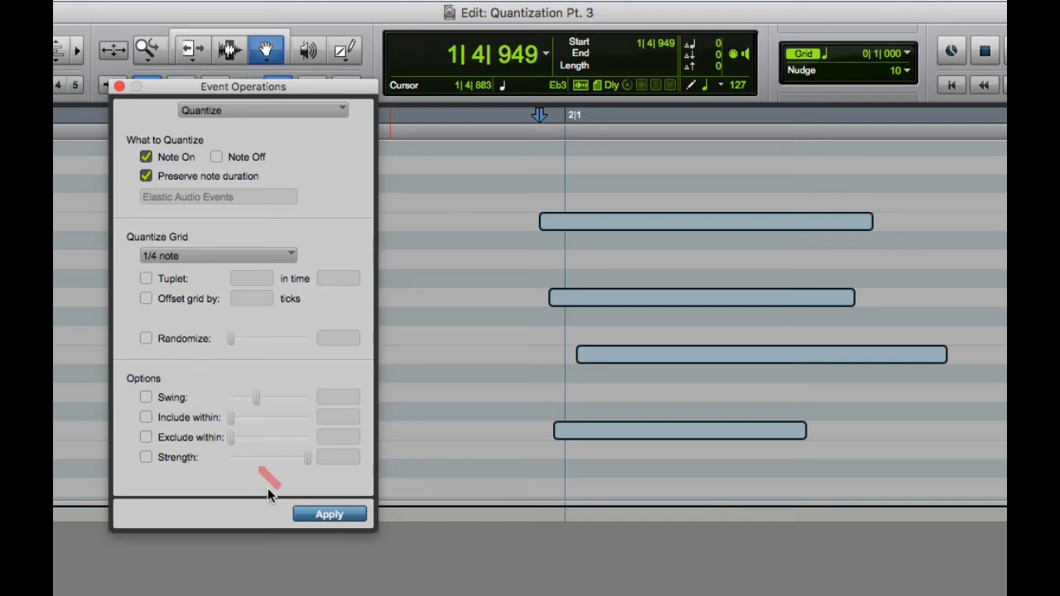
Quantize the four notes to the plain 1/4 note grid, turn on Randomize and undo the quantization.
left_click(323, 517)
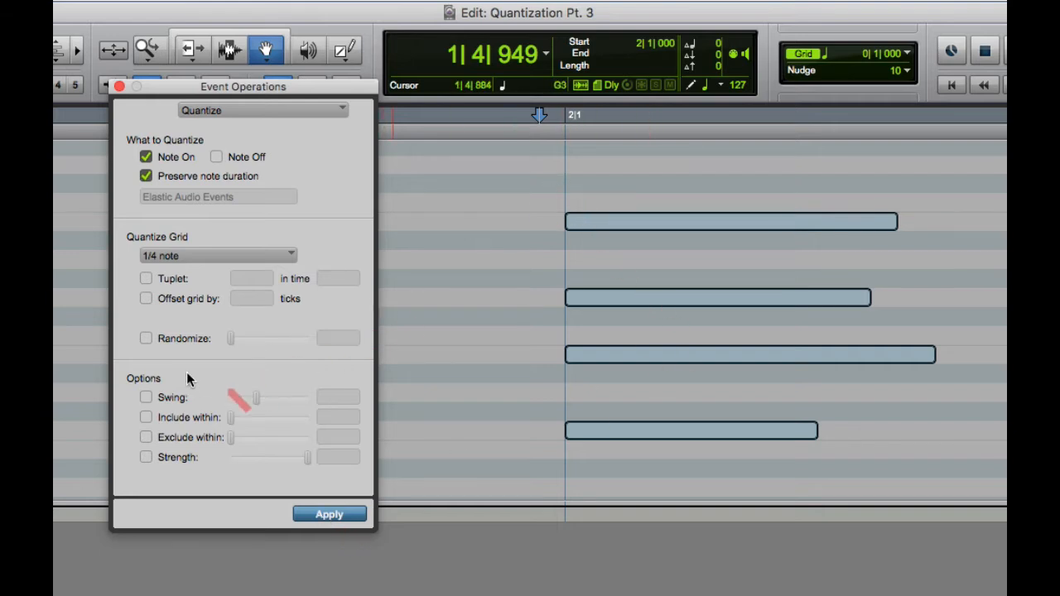
left_click(147, 339)
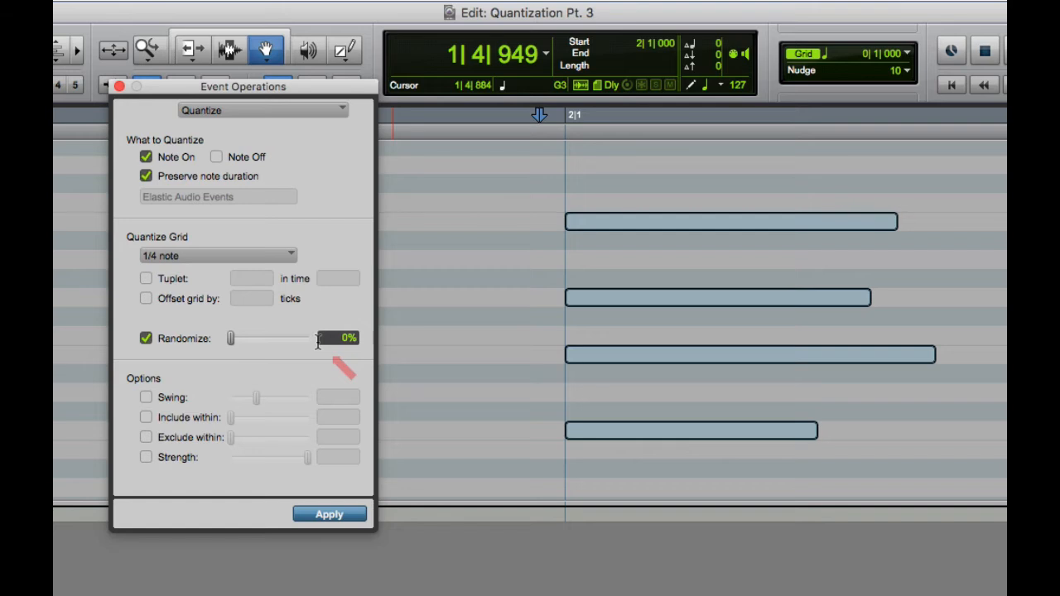
key("super+z")
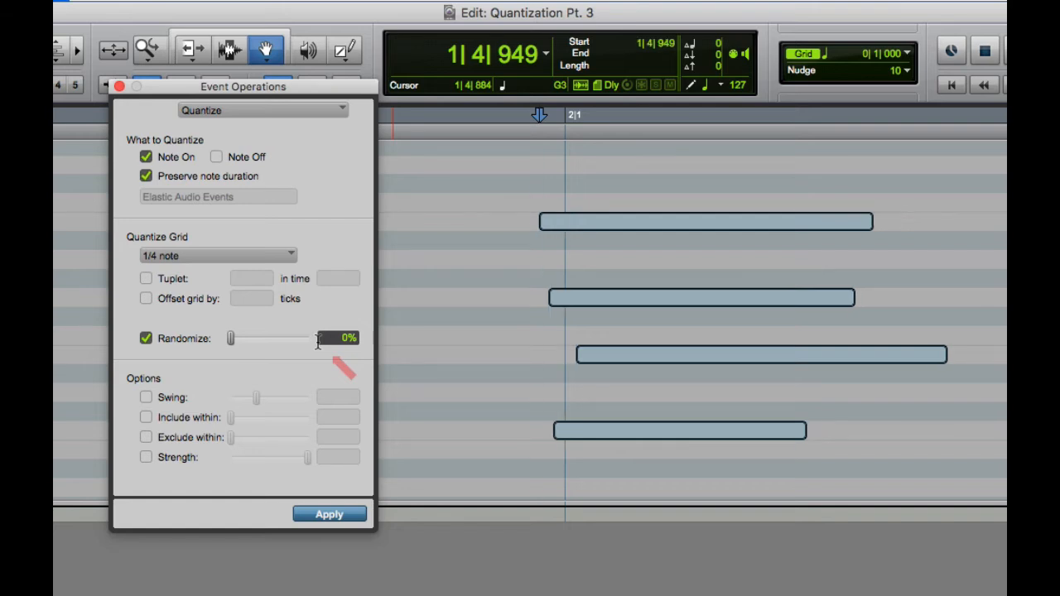
Reselect the four notes and quantize them to the 1/4 note grid with Randomize off, and turn Randomize back on.
left_click(497, 349)
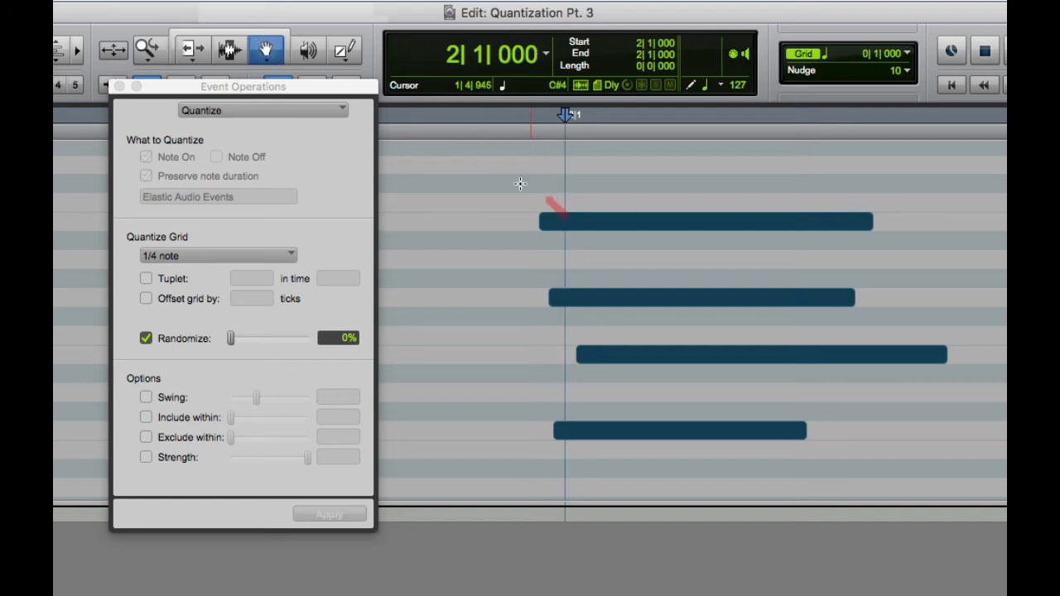
left_click_drag(509, 180, 796, 480)
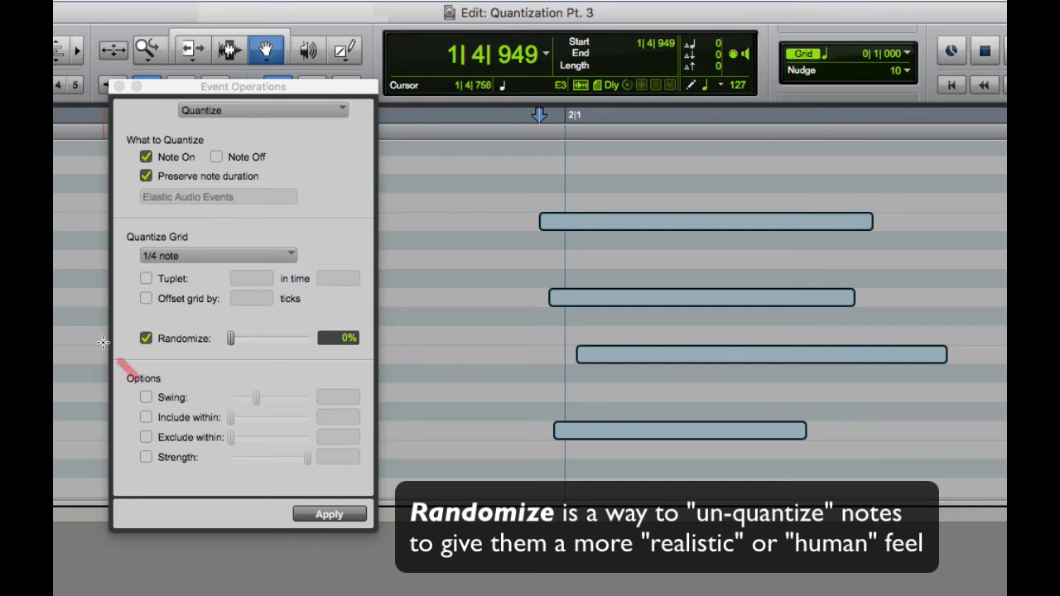
left_click(128, 321)
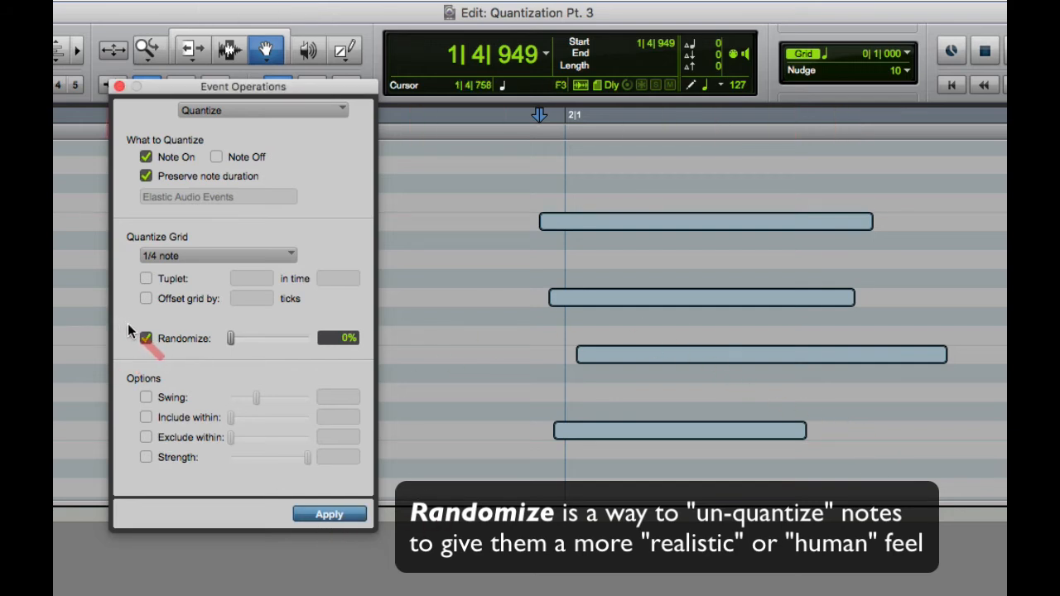
left_click(146, 338)
left_click(328, 514)
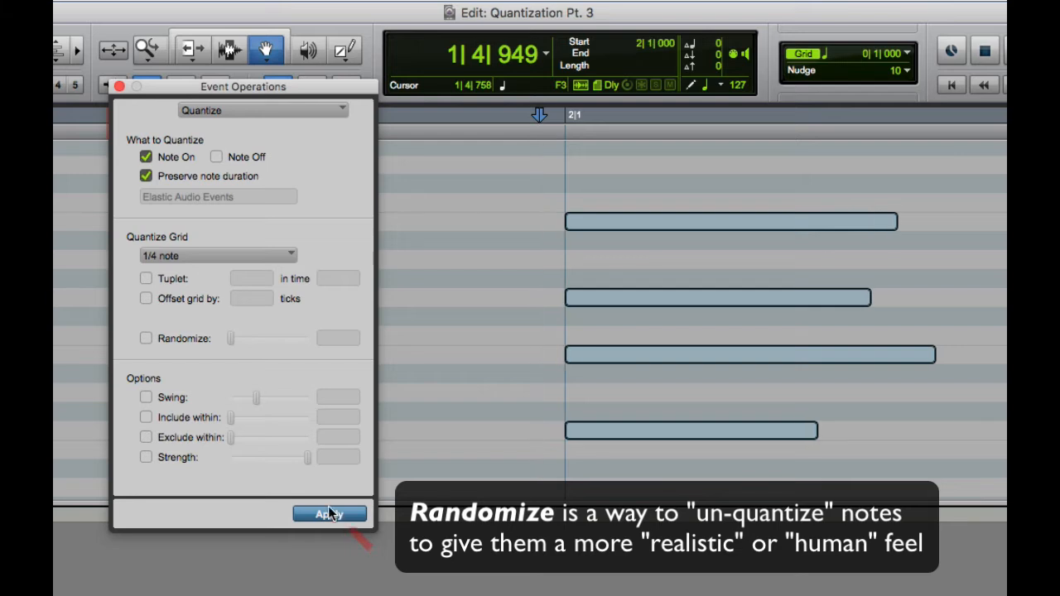
left_click(146, 337)
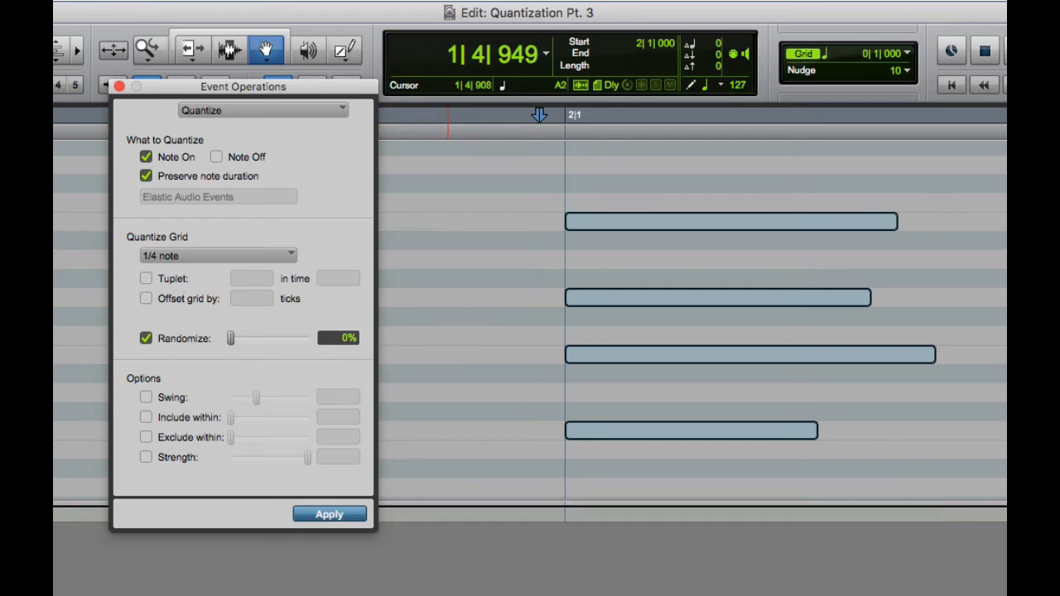
Switch to Calculator and divide 960 by 2.
key("super+Tab")
type(".")
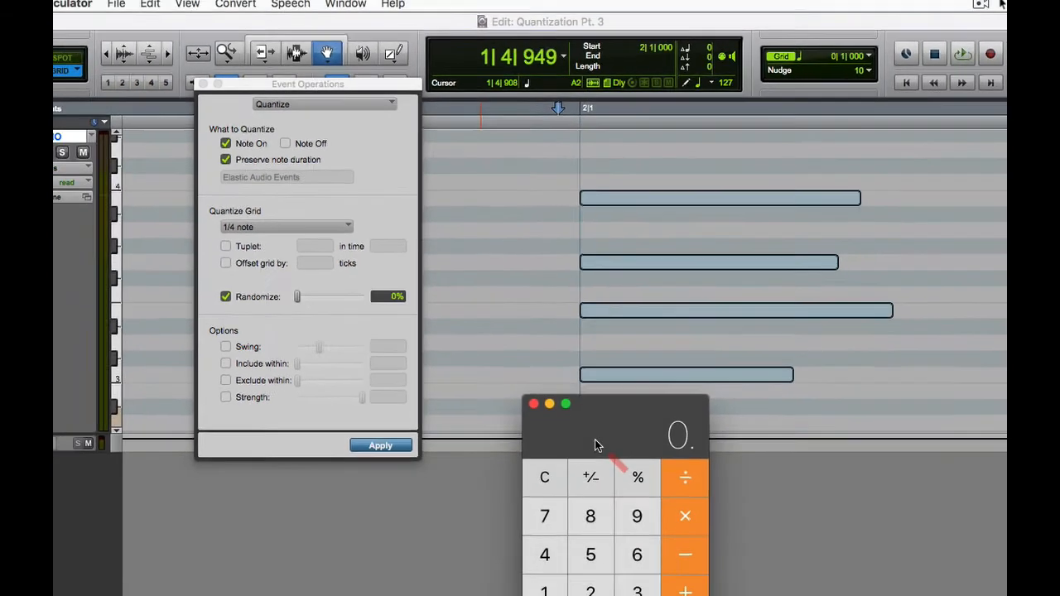
type("960/2")
key("Return")
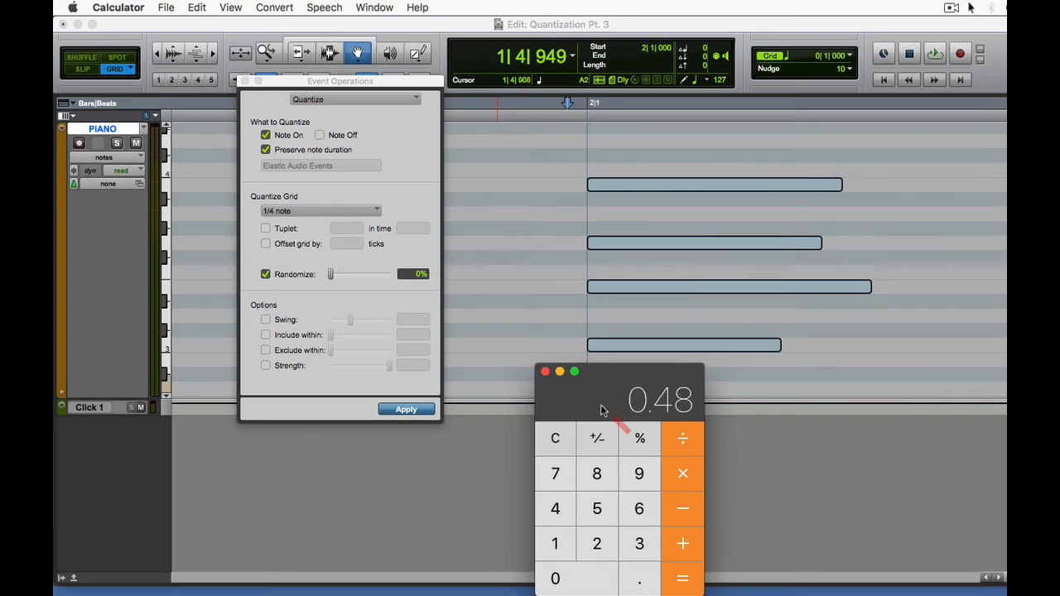
left_click_drag(580, 403, 627, 308)
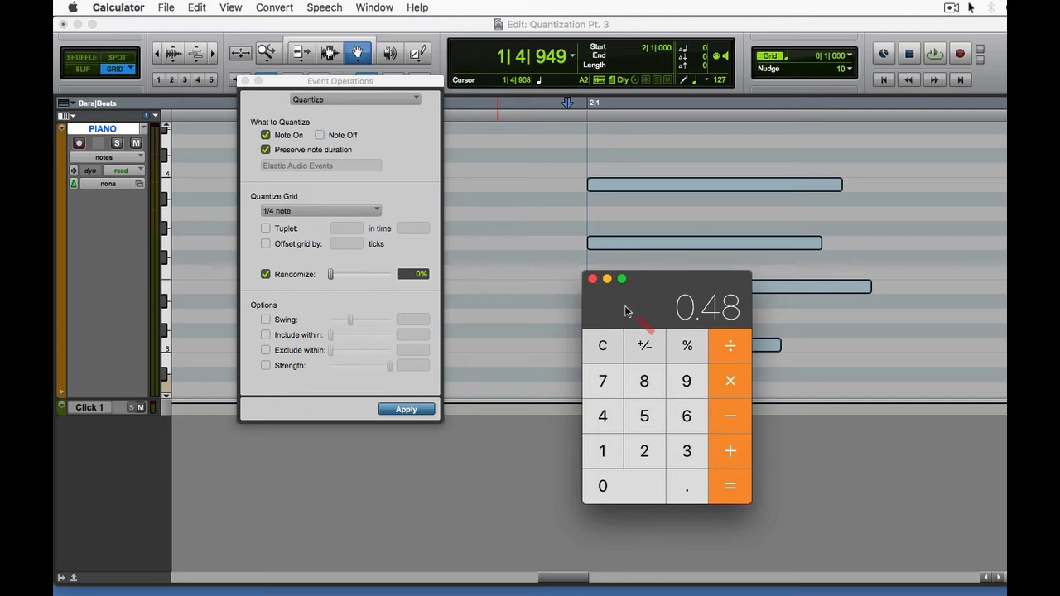
key("Escape")
type("960")
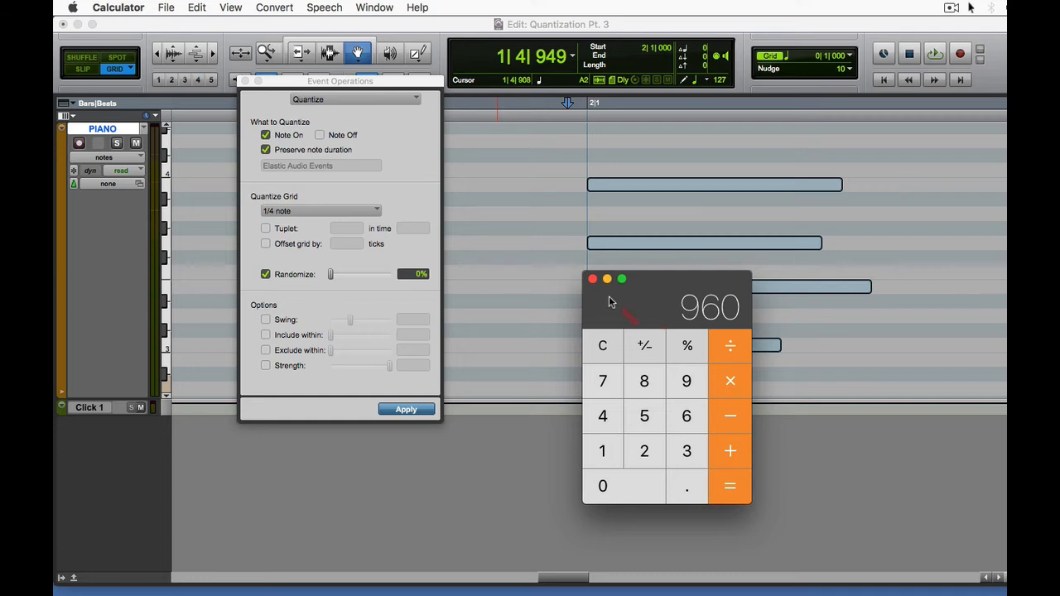
key("slash")
key("2")
key("Return")
Return to Pro Tools and try the Randomize amount at 100% and back at 0%.
left_click(330, 276)
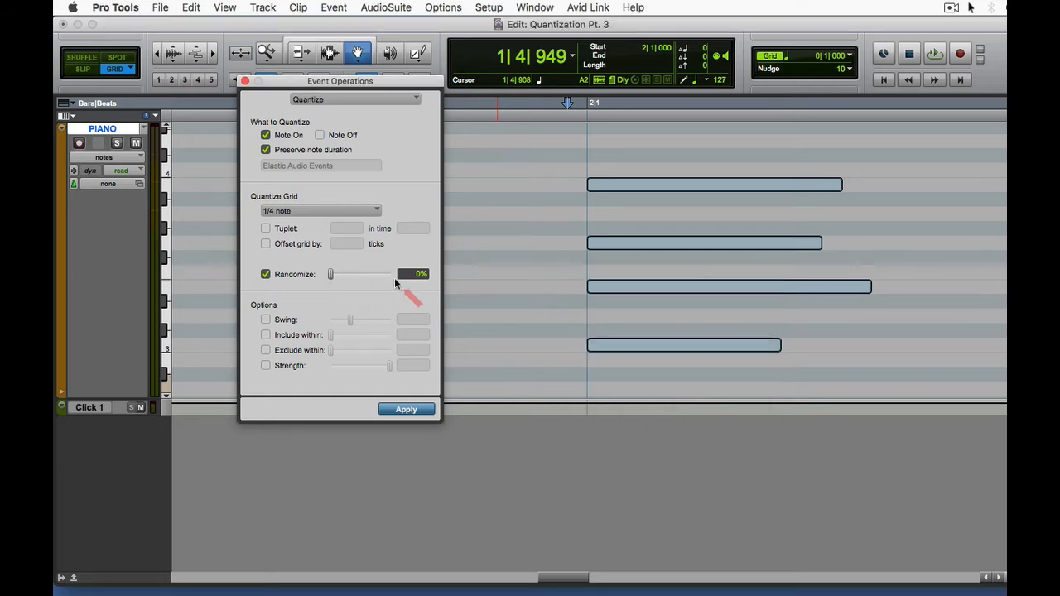
left_click_drag(330, 275, 402, 277)
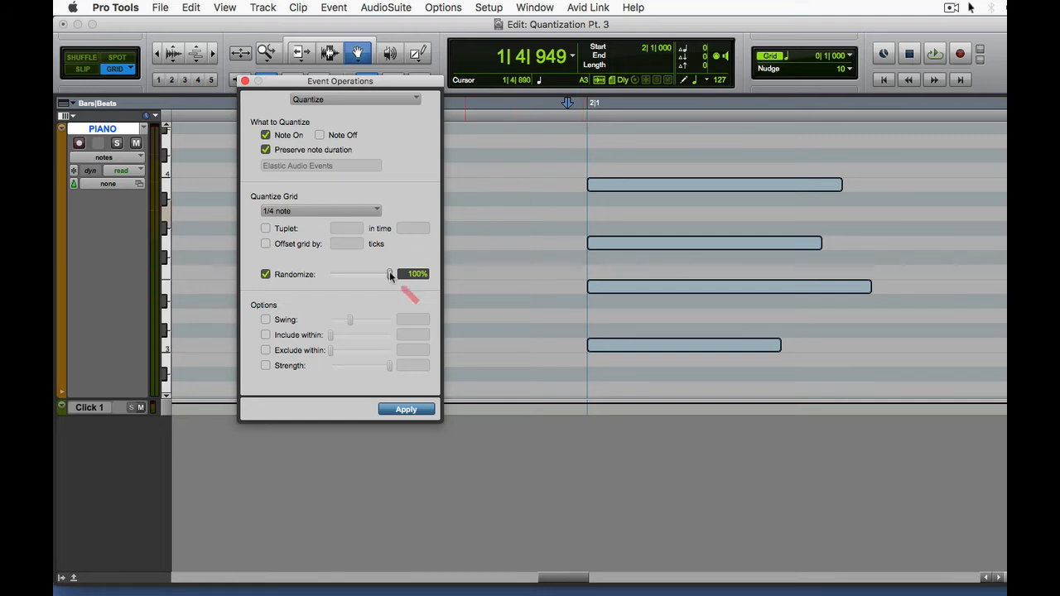
left_click_drag(389, 274, 260, 277)
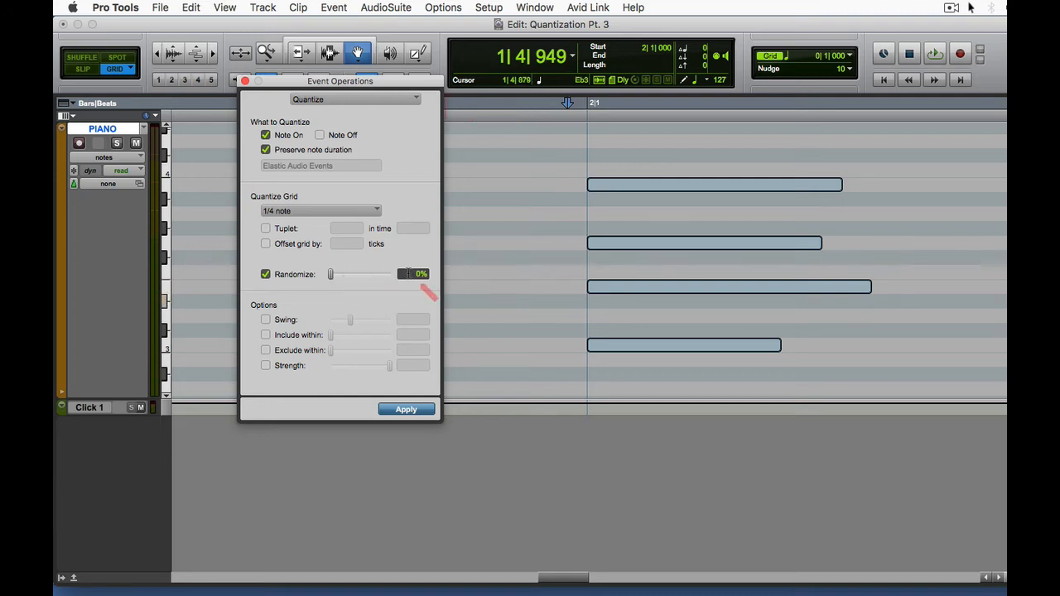
Set the Randomize amount to 10%.
left_click(420, 274)
type("5")
type("0")
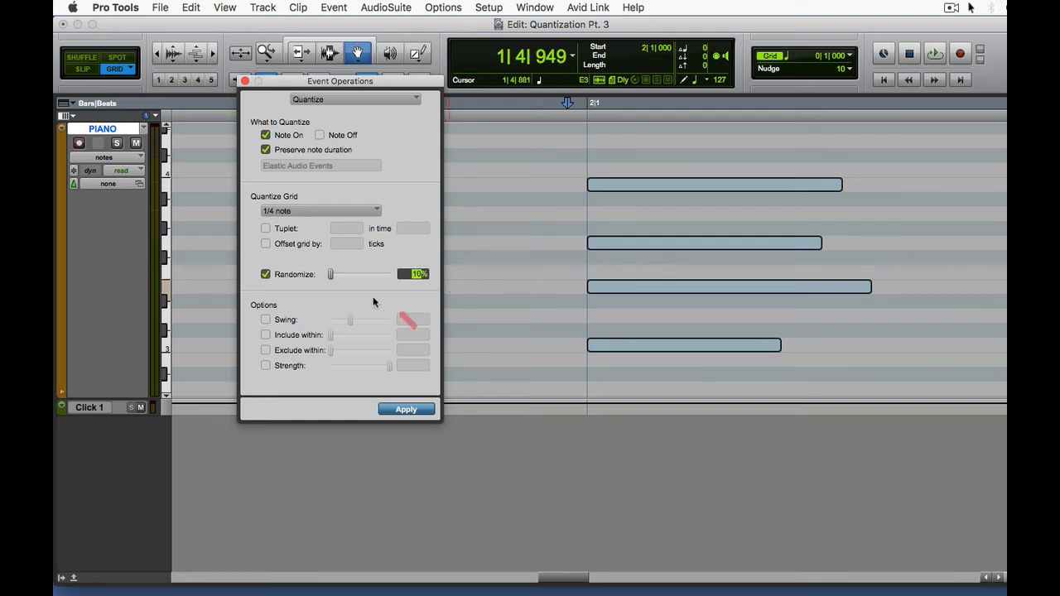
key("Return")
Switch to Calculator, move its window off the Pro Tools dialog, and multiply 480 by 0.1.
key("super+Tab")
key("super+Tab")
key("super+Tab")
key("super+Tab")
key("super+Tab")
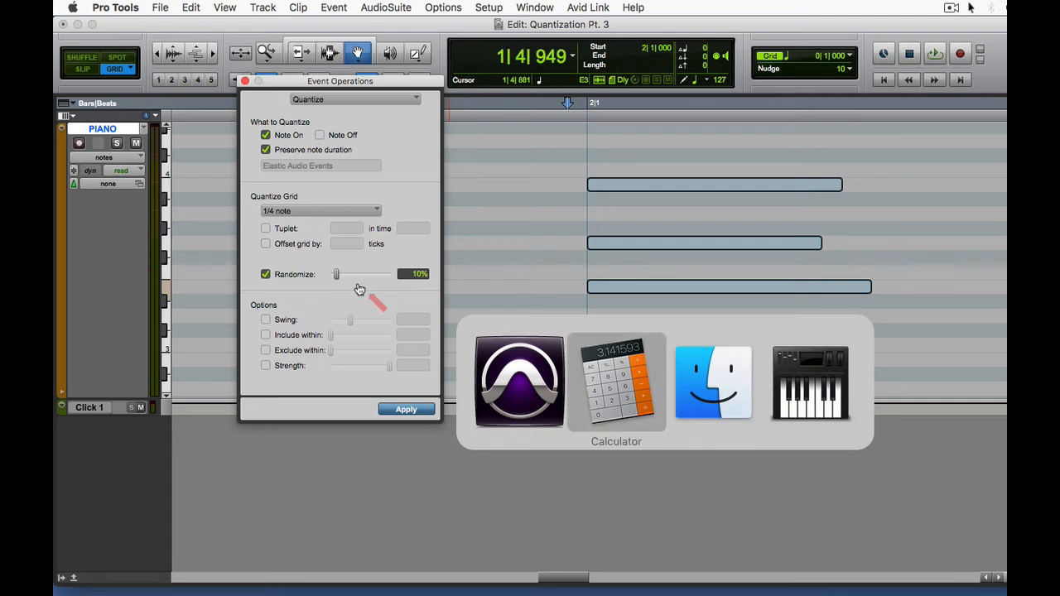
left_click_drag(643, 309, 900, 147)
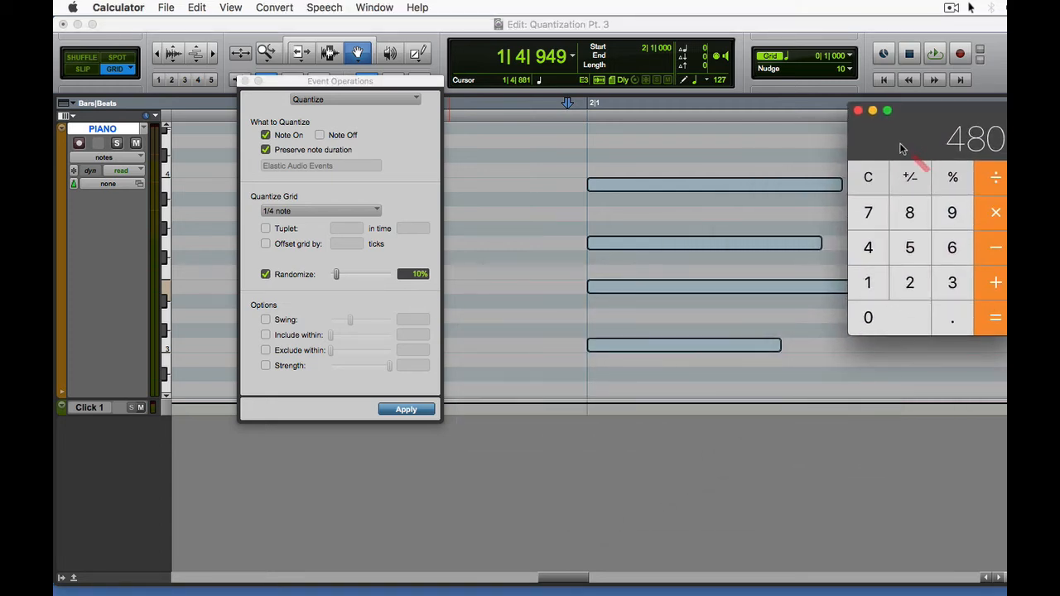
type("*0.1")
key("Return")
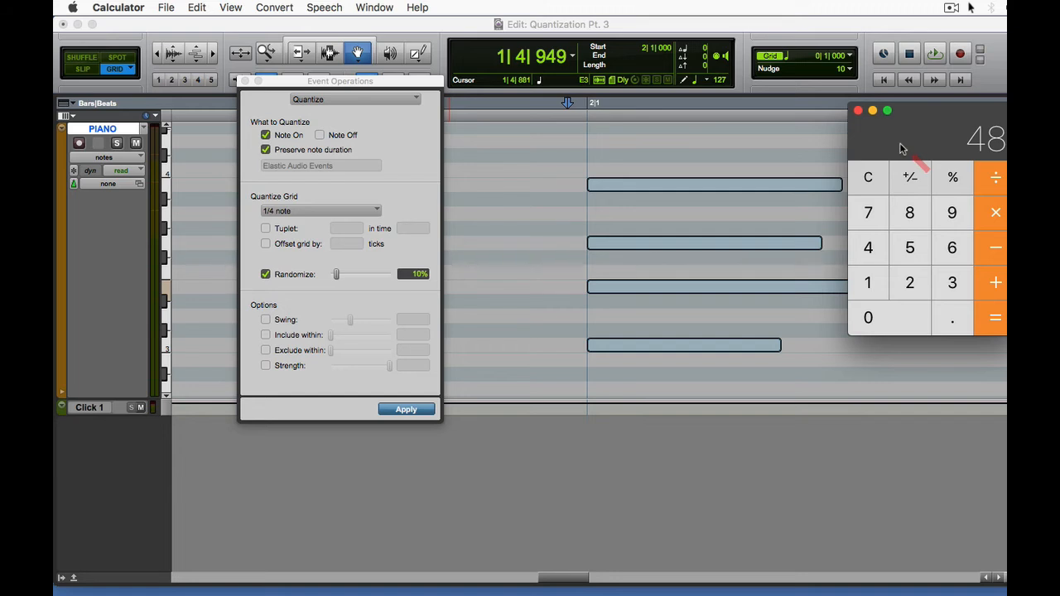
Reposition the Calculator window over the notes and divide the result by 2.
left_click_drag(900, 148, 805, 143)
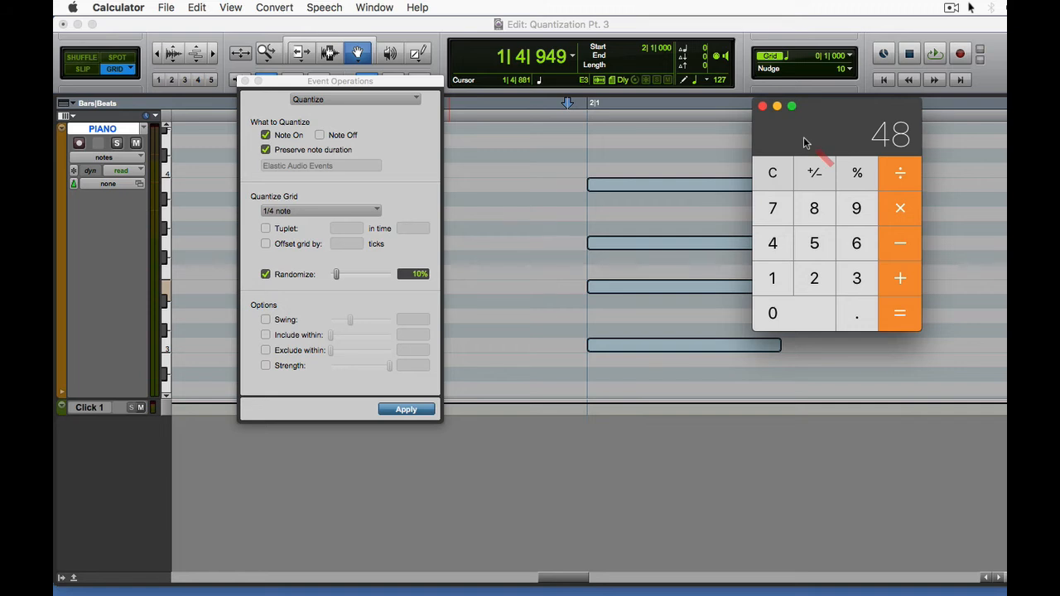
key("slash")
key("2")
key("Return")
Return to Pro Tools, quantize the four notes several times with Randomize at 10%, and undo those passes.
left_click(407, 421)
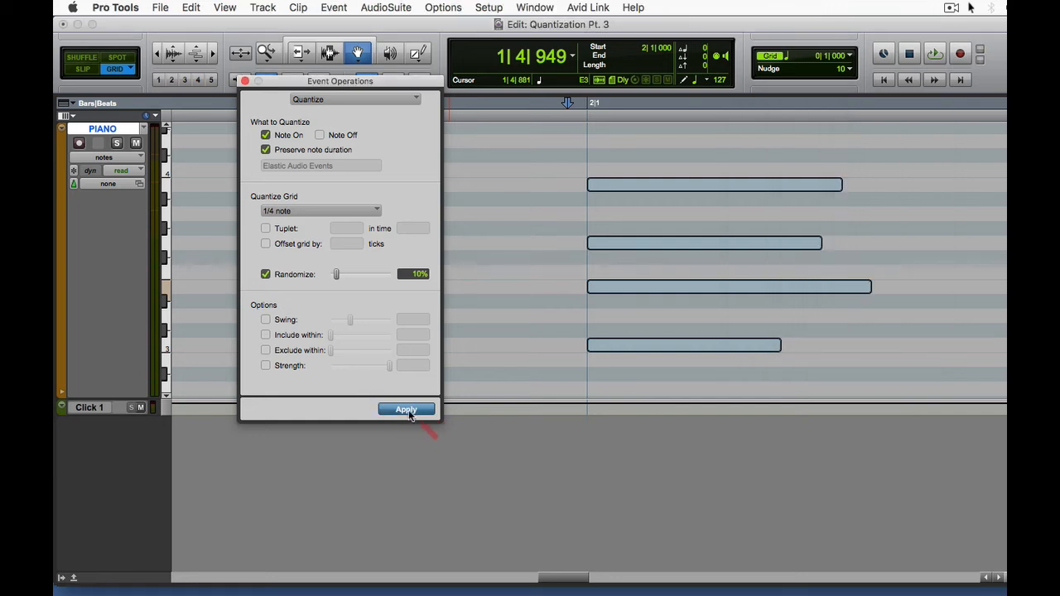
left_click(407, 412)
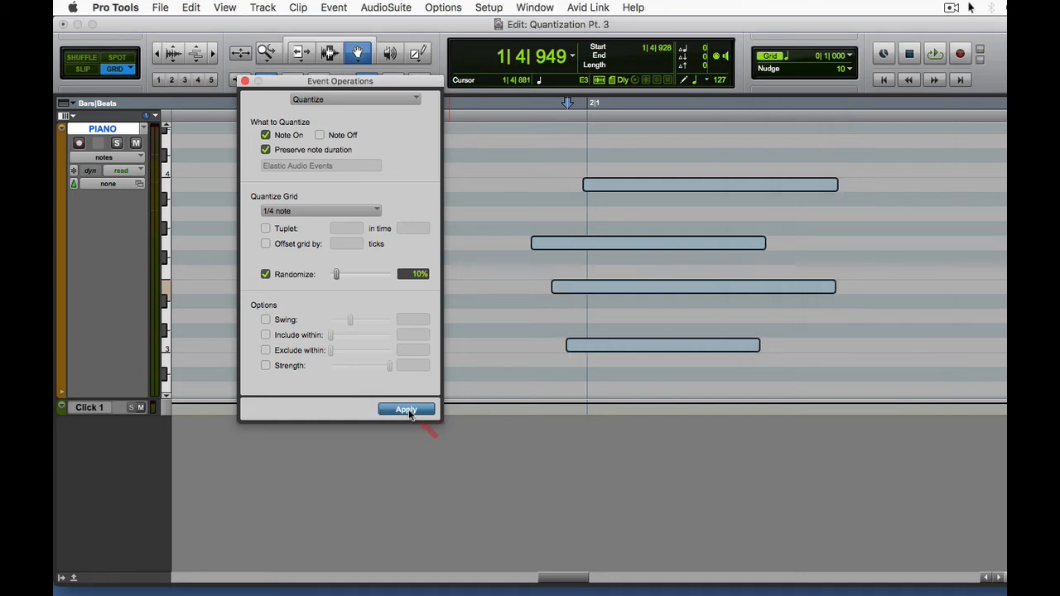
left_click(407, 411)
left_click(407, 411)
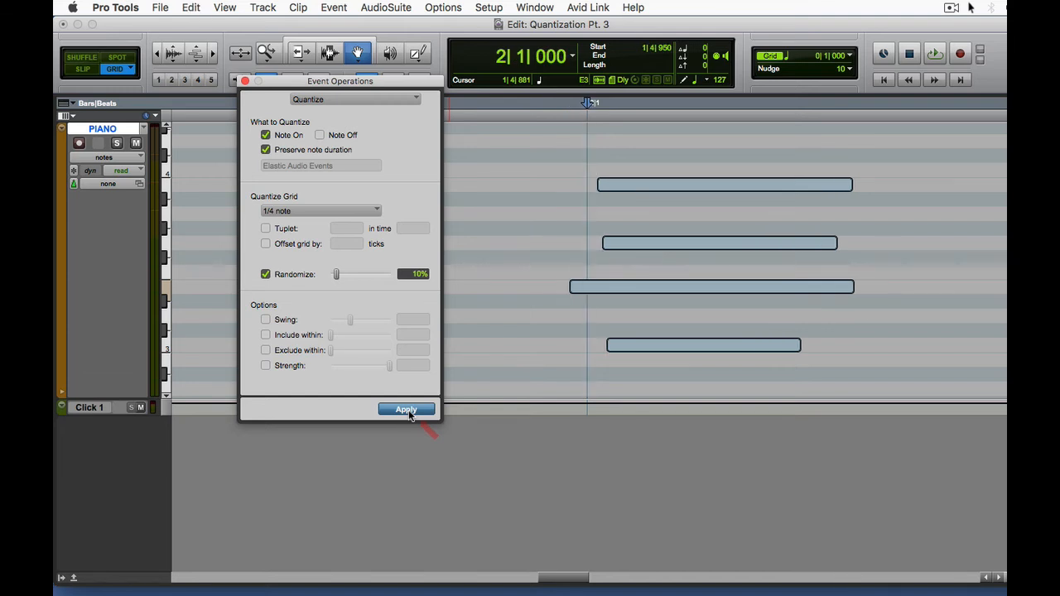
left_click(407, 410)
left_click(406, 411)
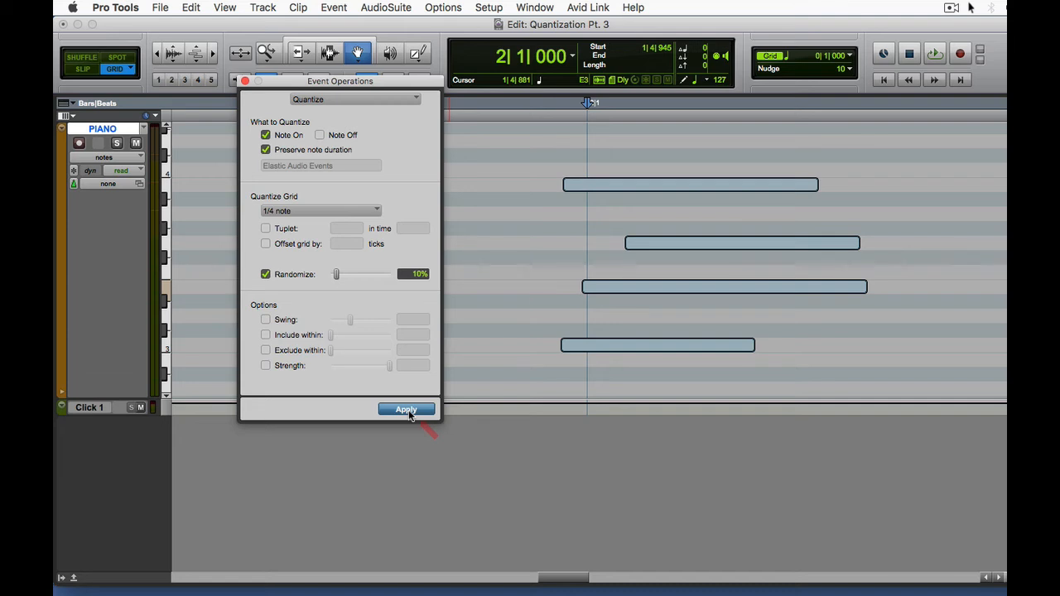
key("super+z")
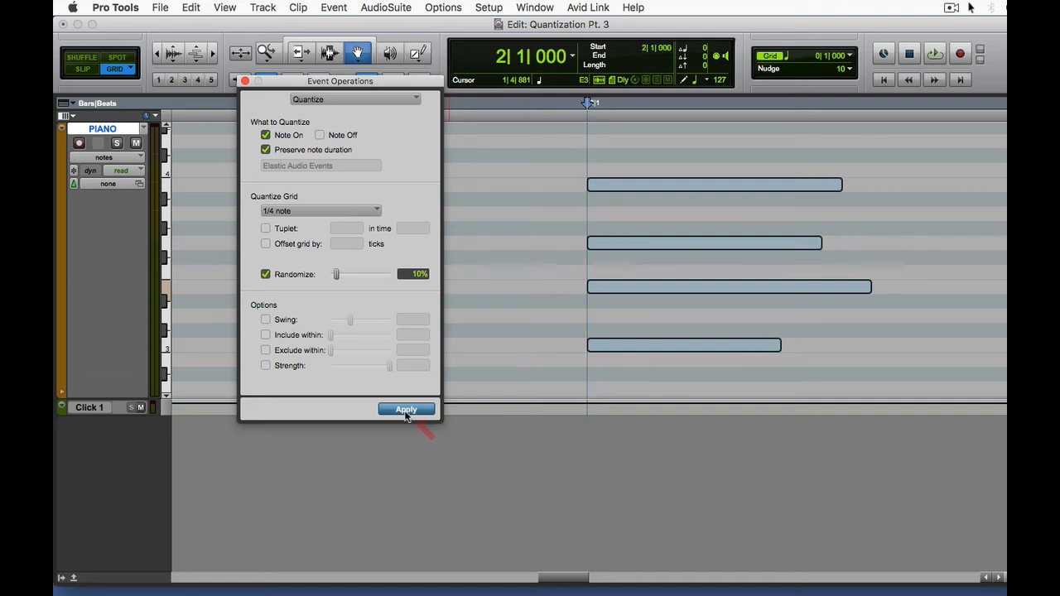
Set the Randomize amount to 3%, quantize the four notes, and compare their start positions at different zoom levels.
left_click_drag(337, 274, 332, 277)
left_click(395, 410)
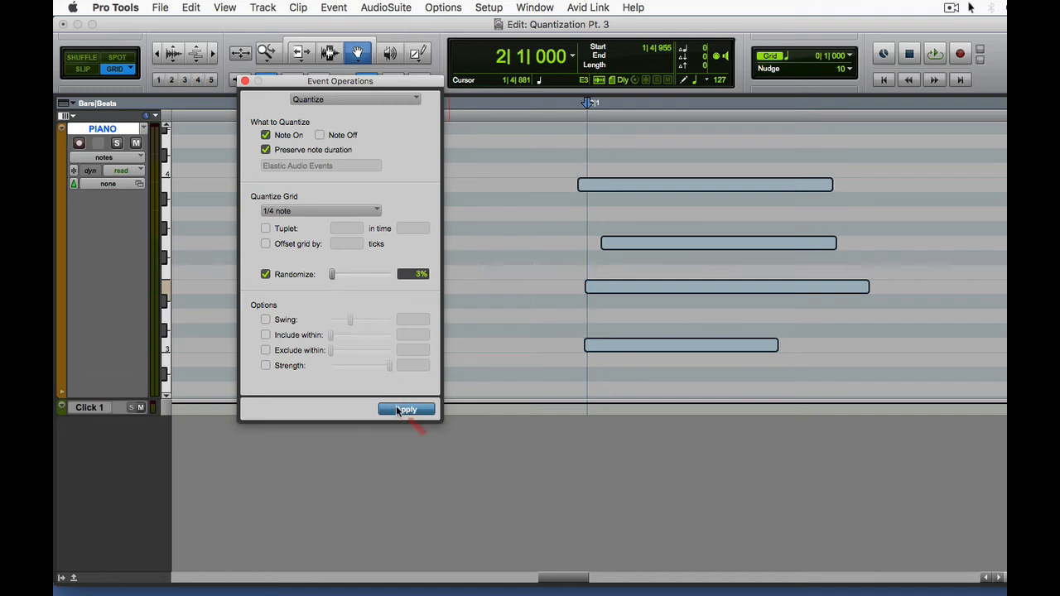
key("r")
key("r")
key("r")
key("r")
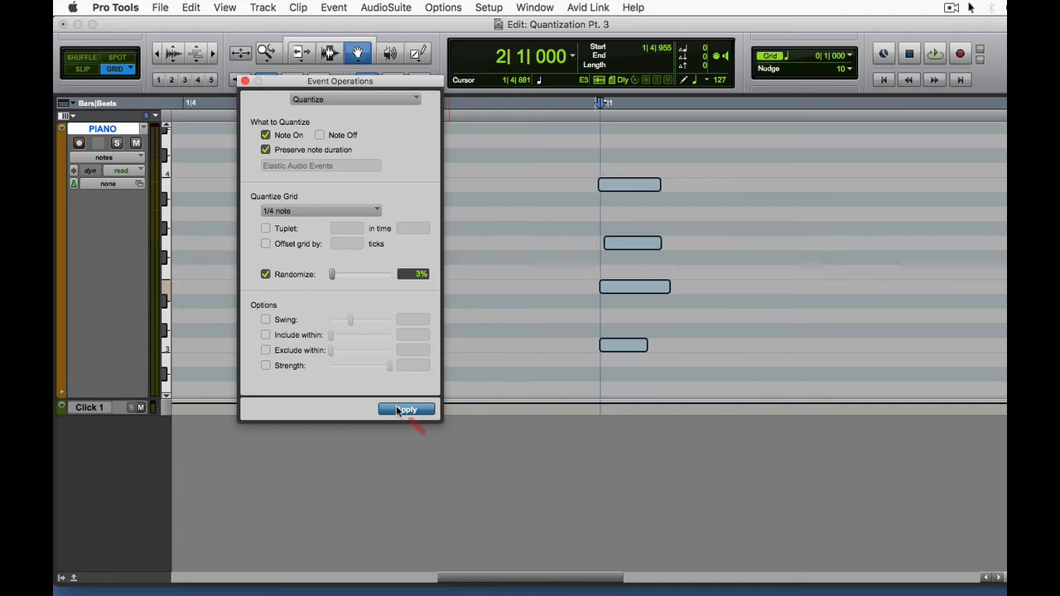
key("t")
key("t")
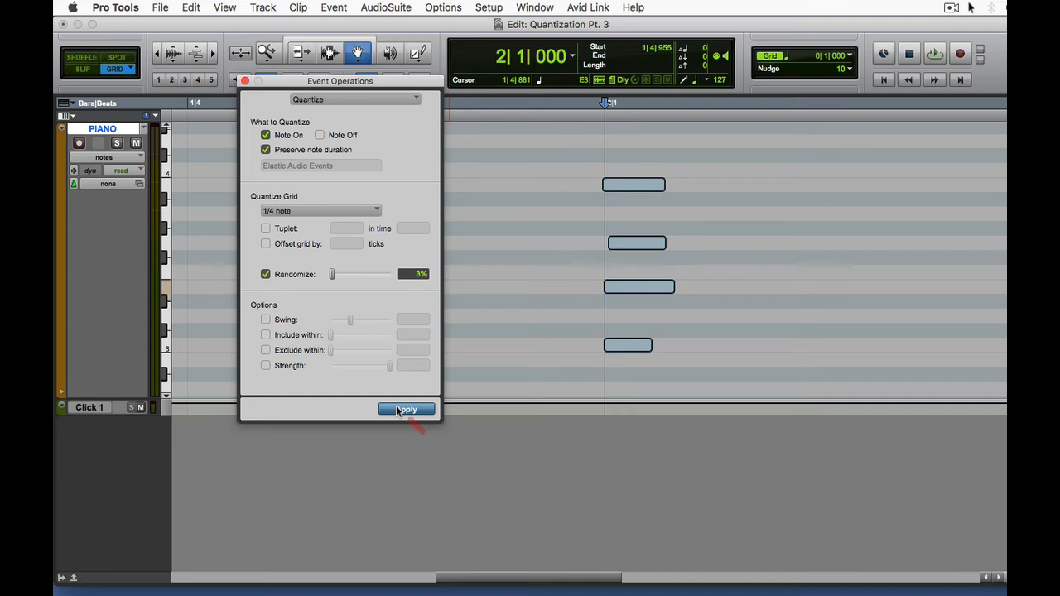
key("t")
key("t")
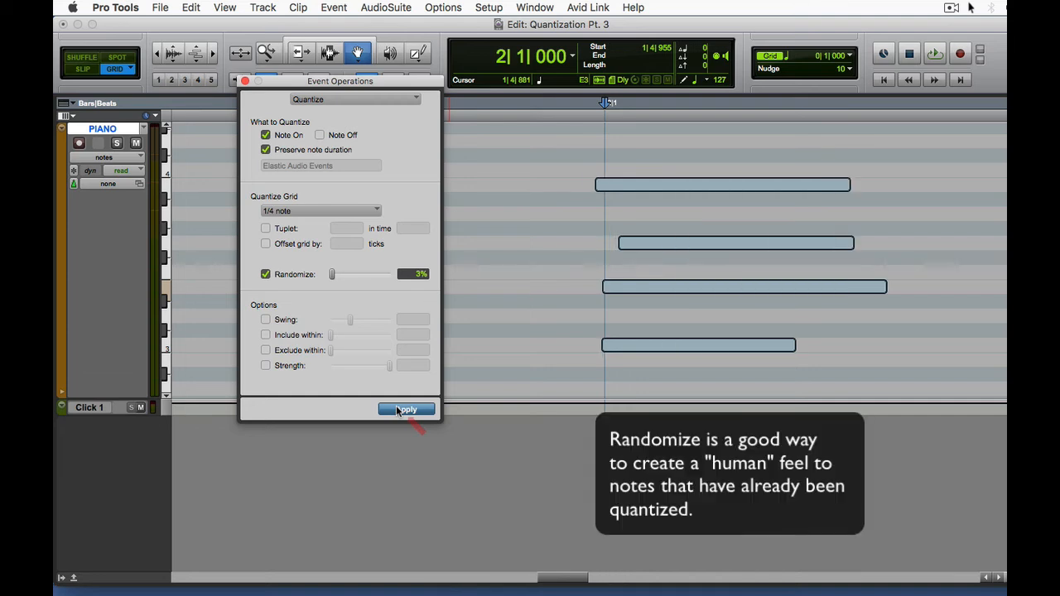
Turn off Randomize and undo the quantizing to restore the notes' original timing.
left_click(265, 275)
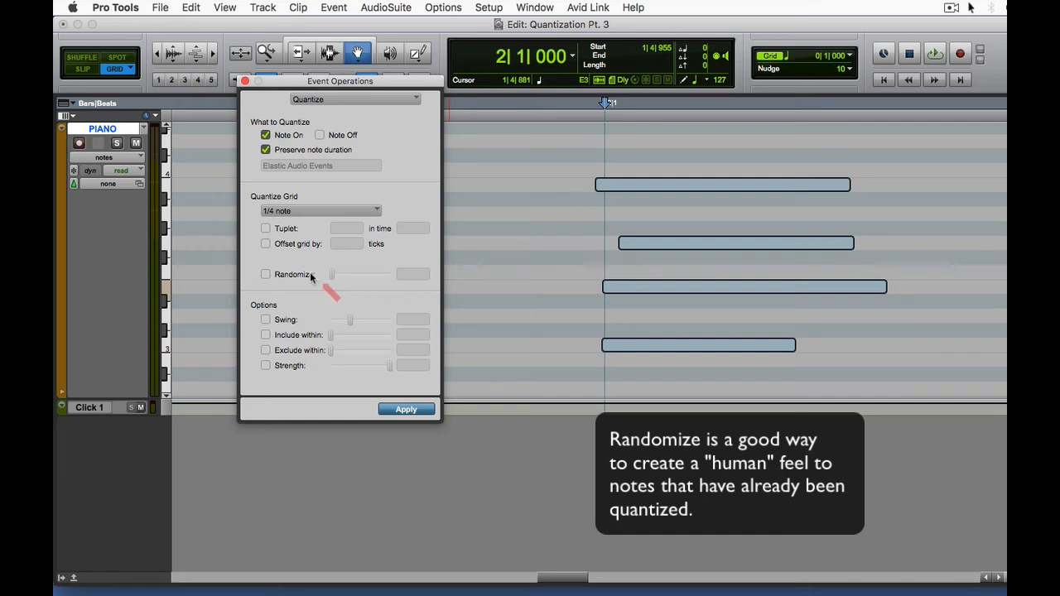
key("super+z")
key("super+z")
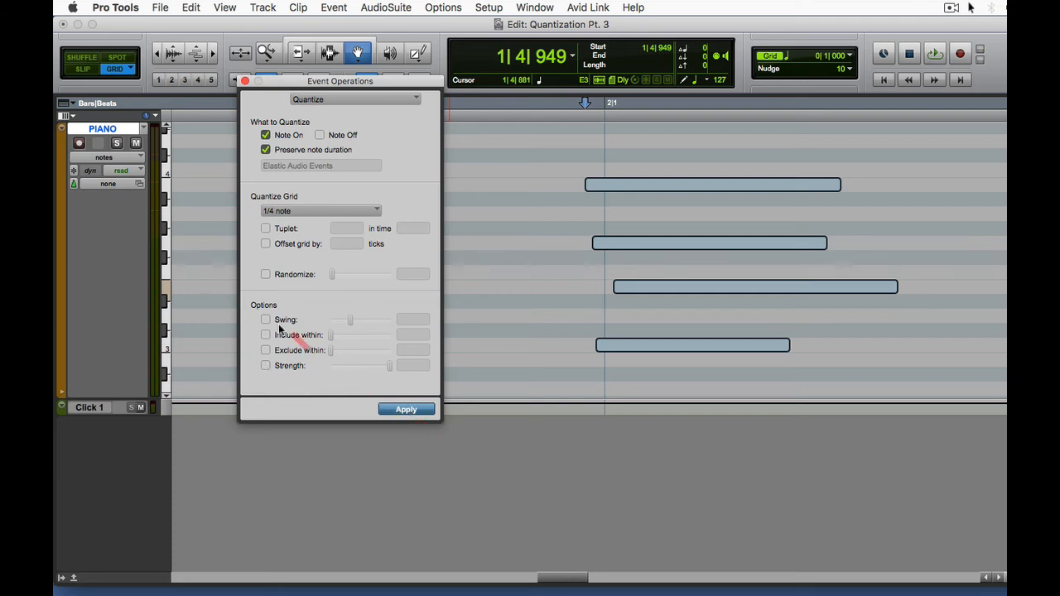
Turn on the Strength option in the quantize settings.
left_click(265, 366)
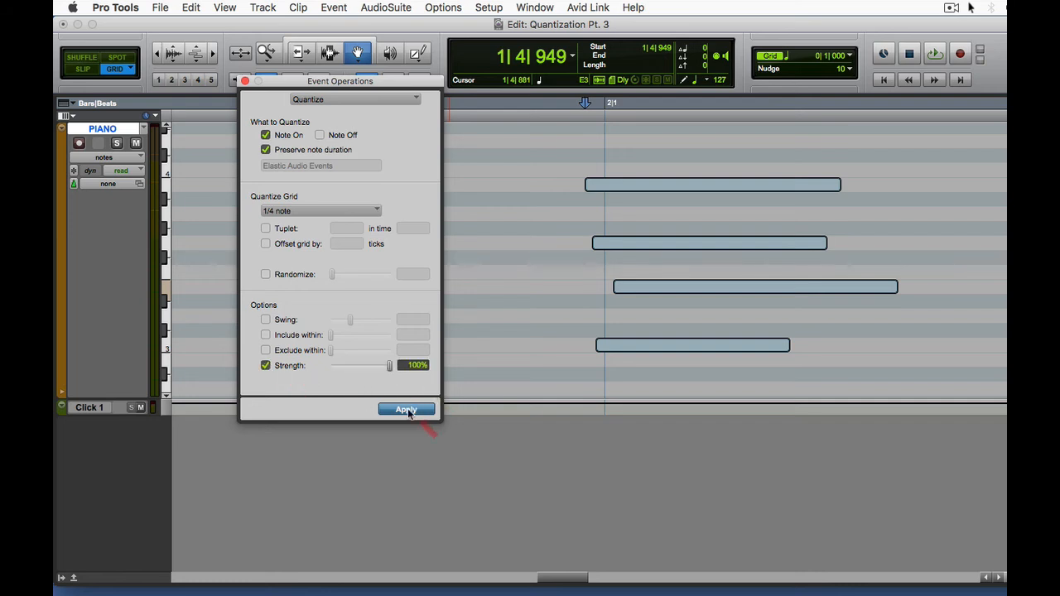
left_click(406, 410)
key("t")
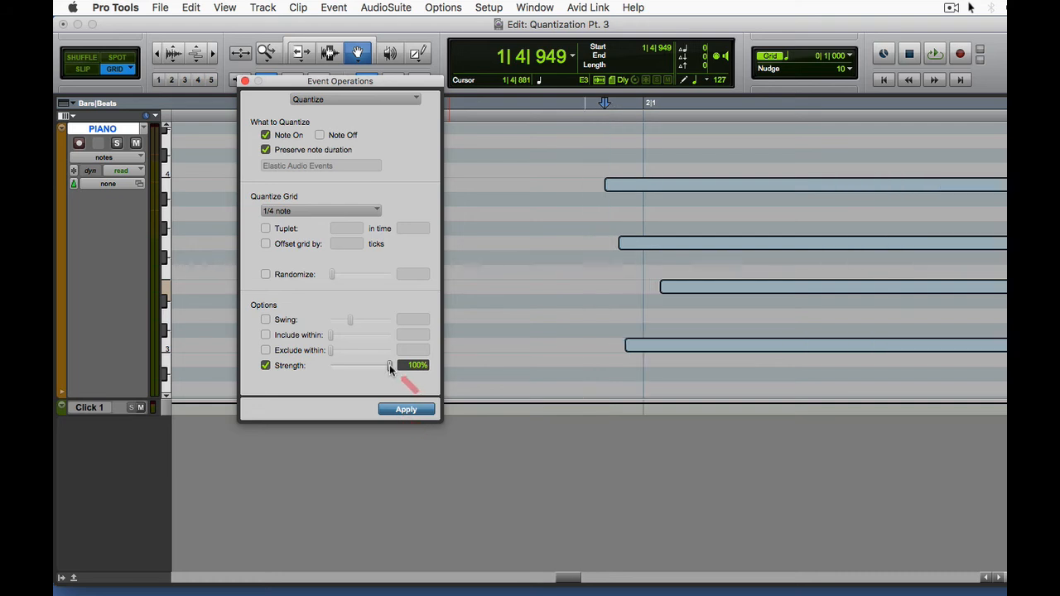
key("t")
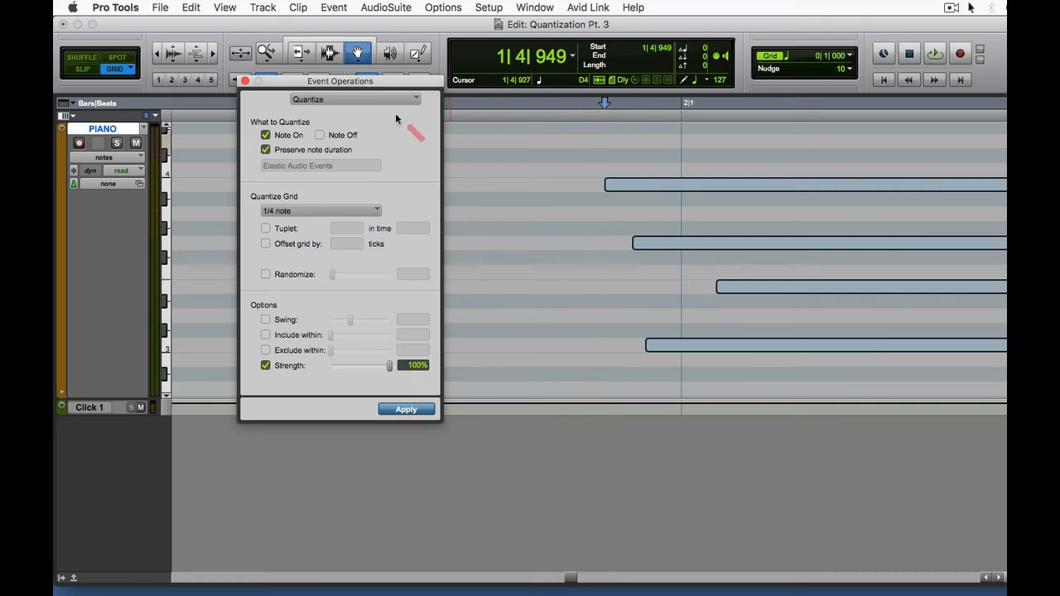
Select only the E3 note and move it in Slip mode so that it starts at 2|1|010.
left_click(362, 55)
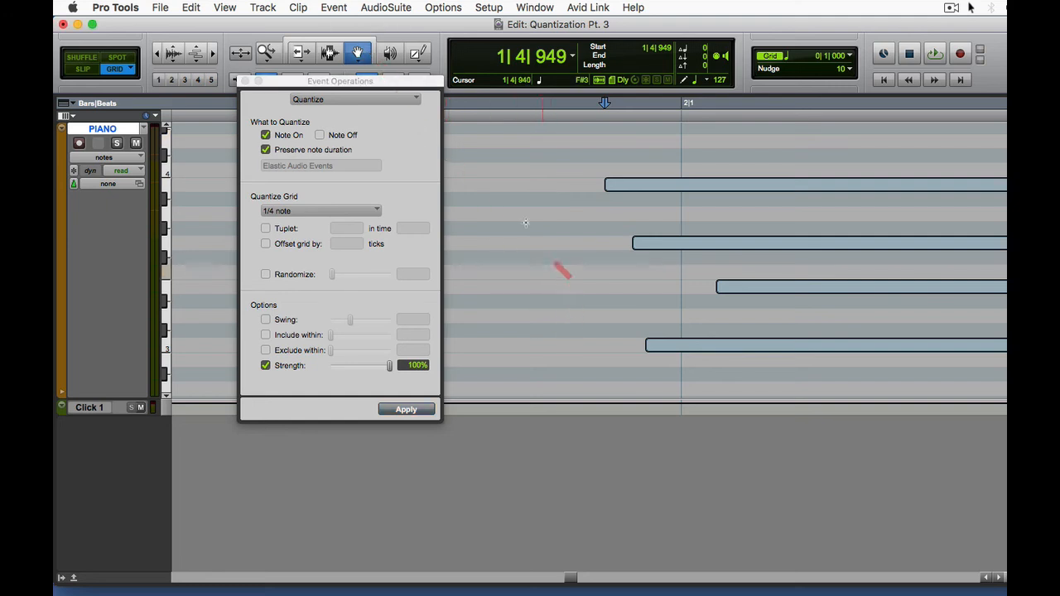
left_click(745, 292)
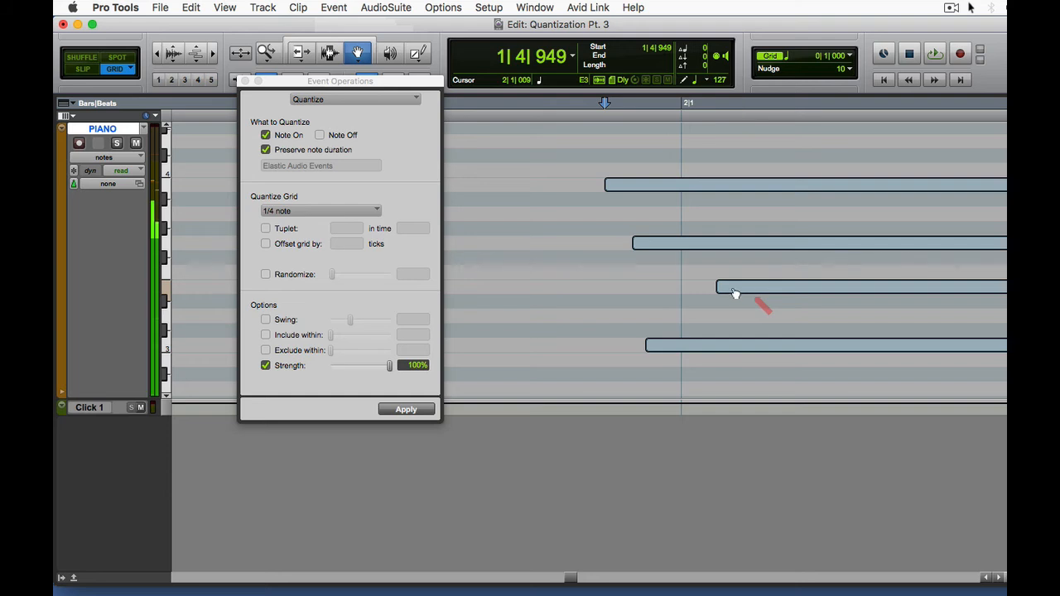
left_click(658, 287)
left_click(734, 290)
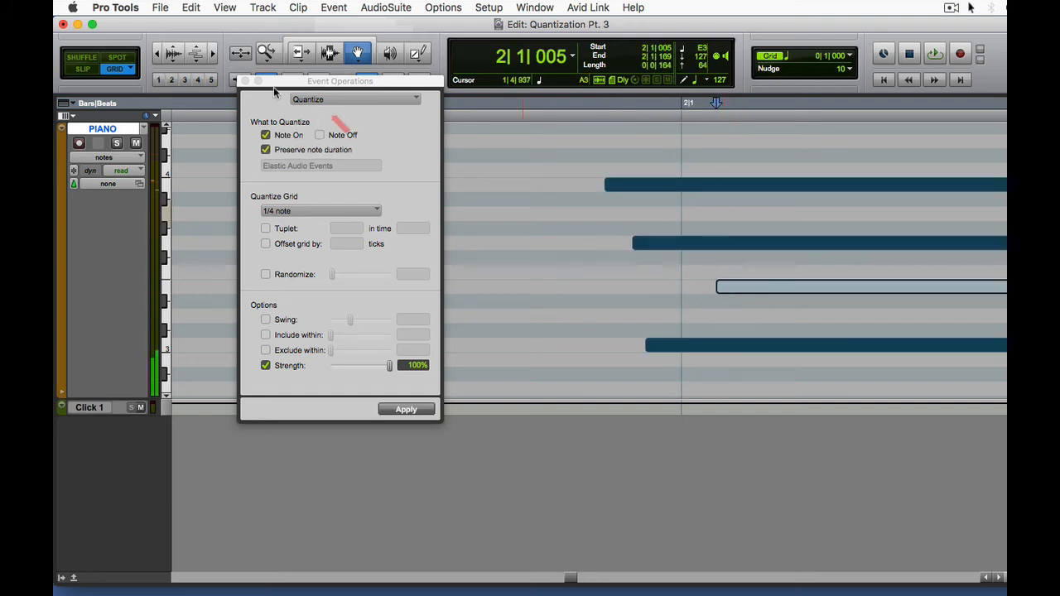
left_click(80, 70)
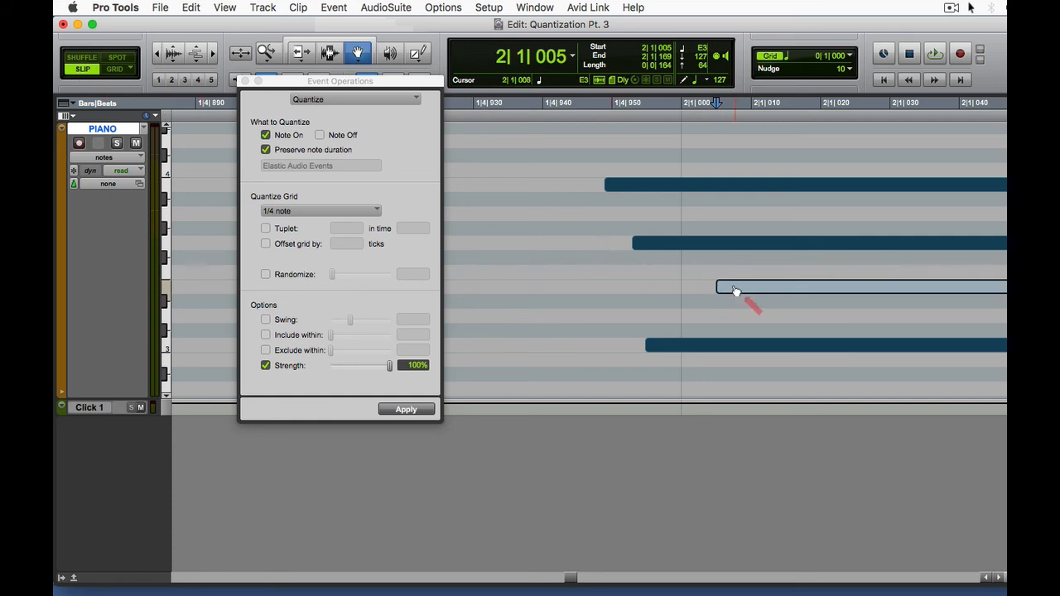
left_click_drag(737, 290, 767, 288)
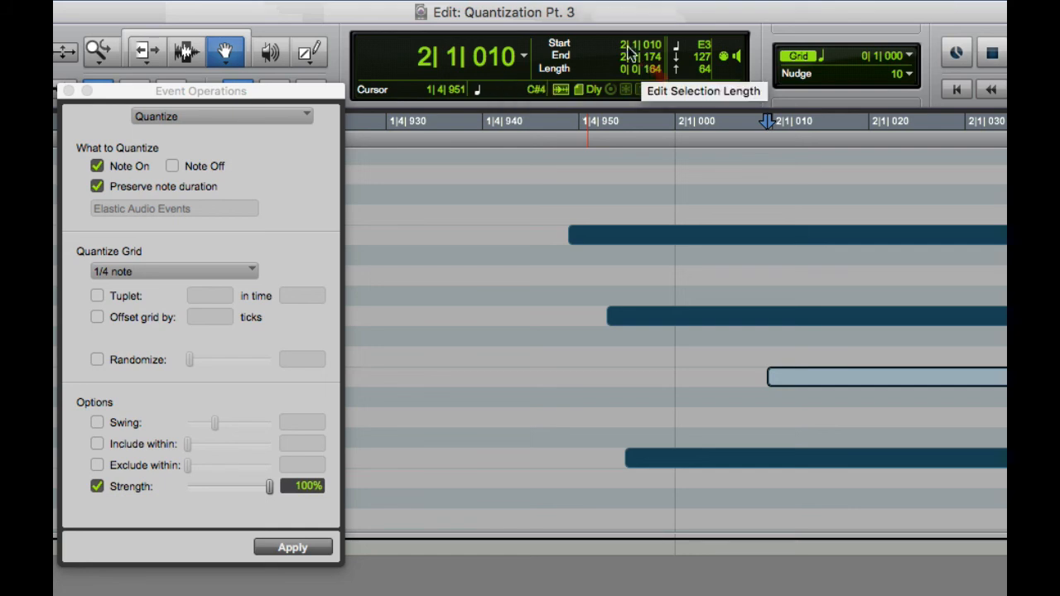
left_click(633, 47)
left_click(652, 46)
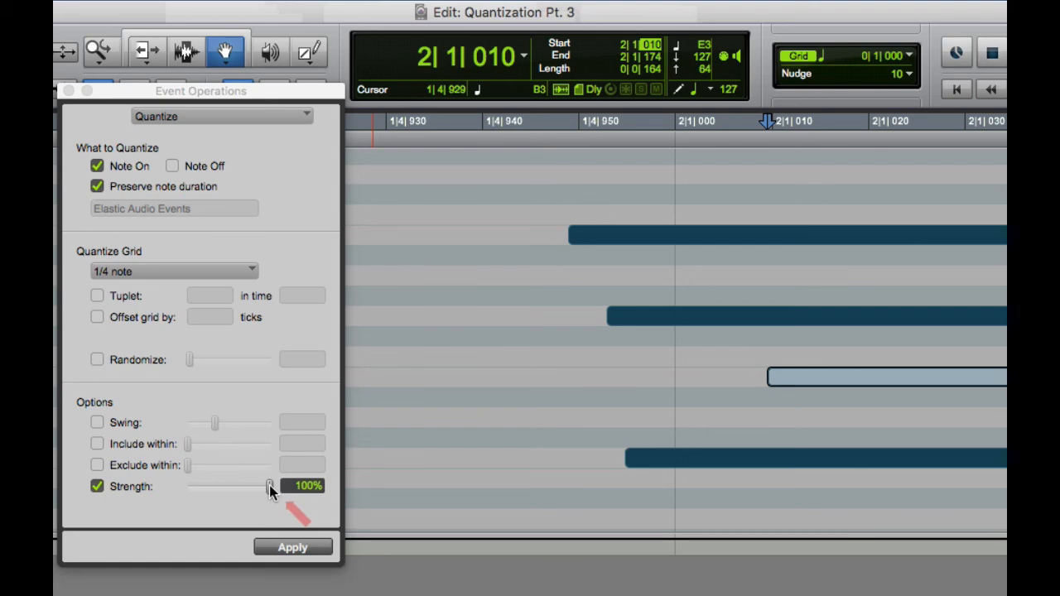
Set the quantize Strength to 50% and apply it to the selected E3 note on the 1/4 note grid.
left_click_drag(269, 486, 236, 487)
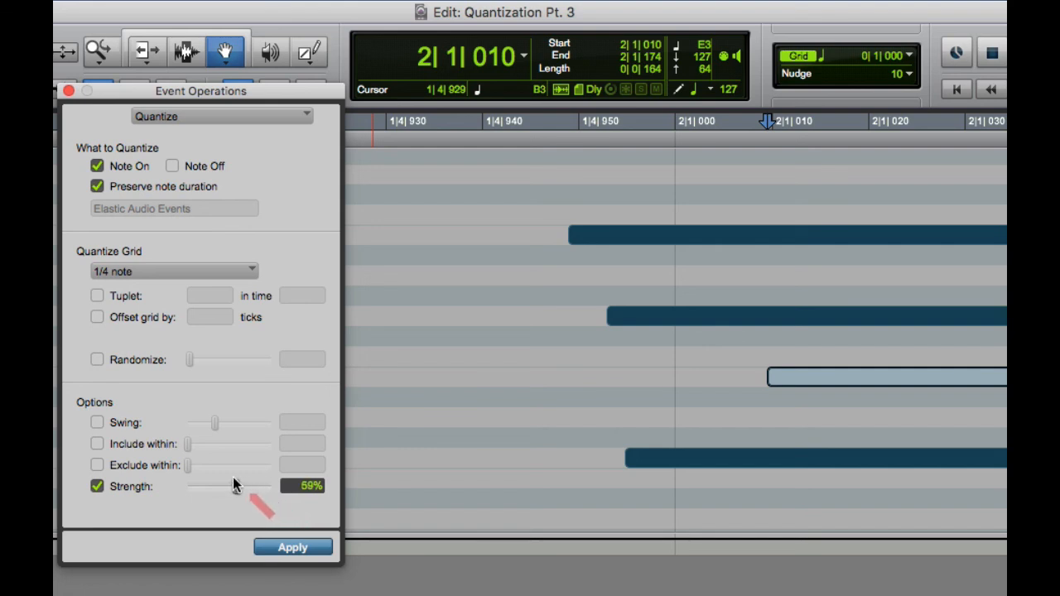
left_click(295, 485)
type("50")
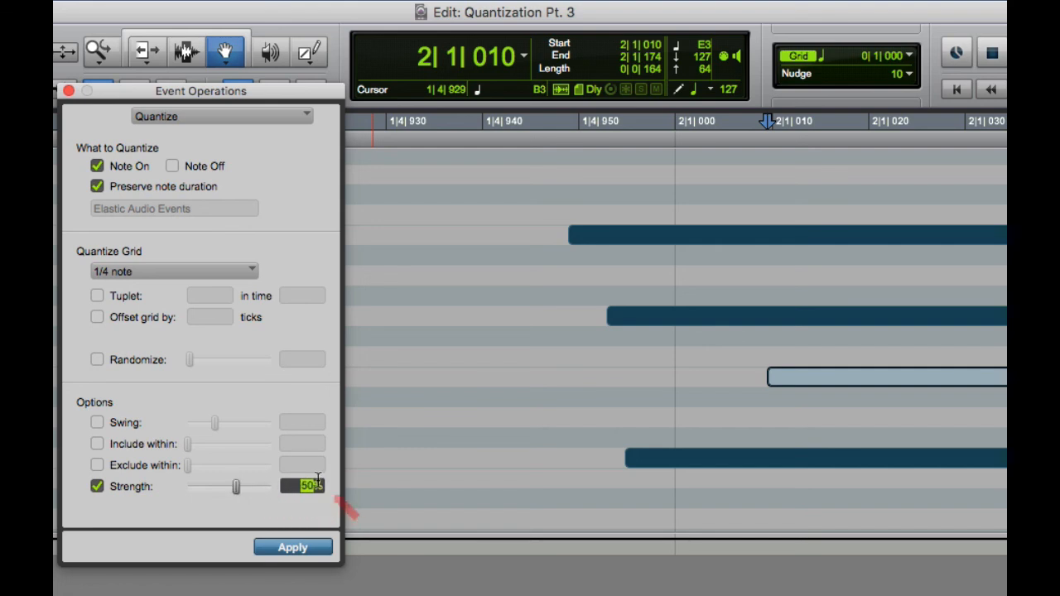
key("Return")
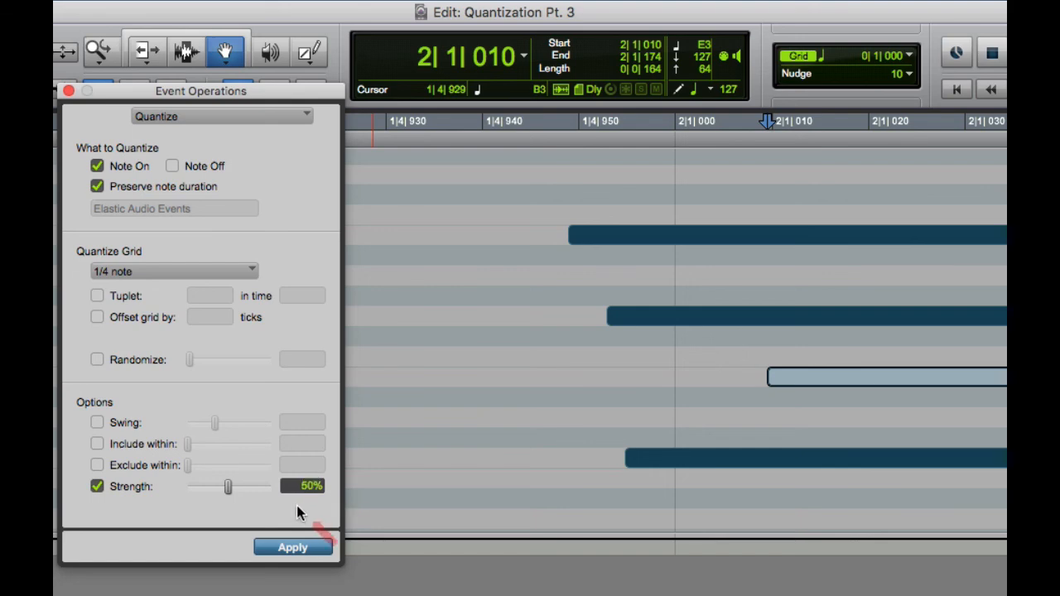
left_click(313, 549)
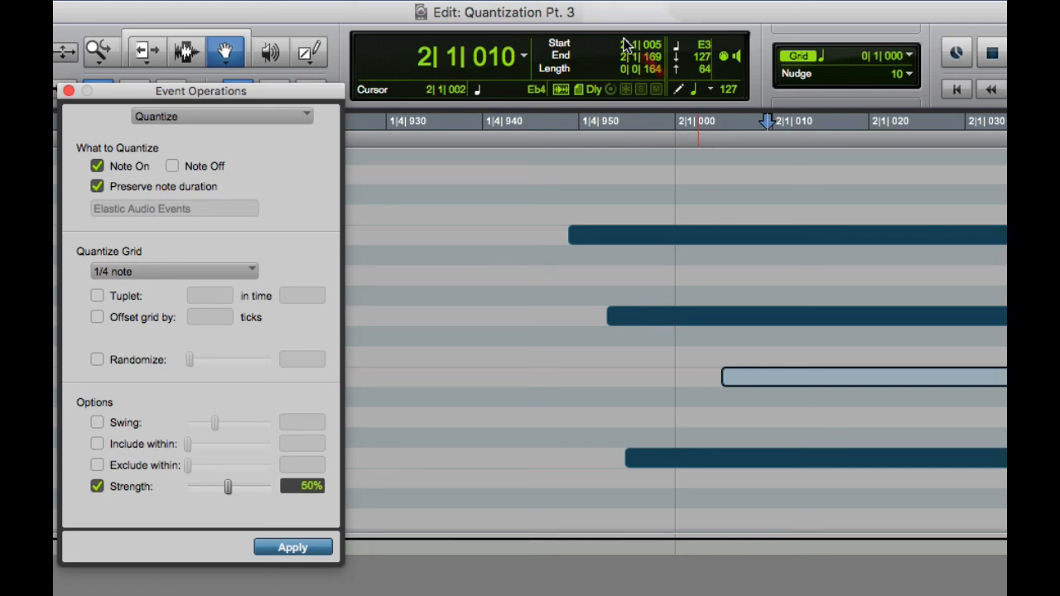